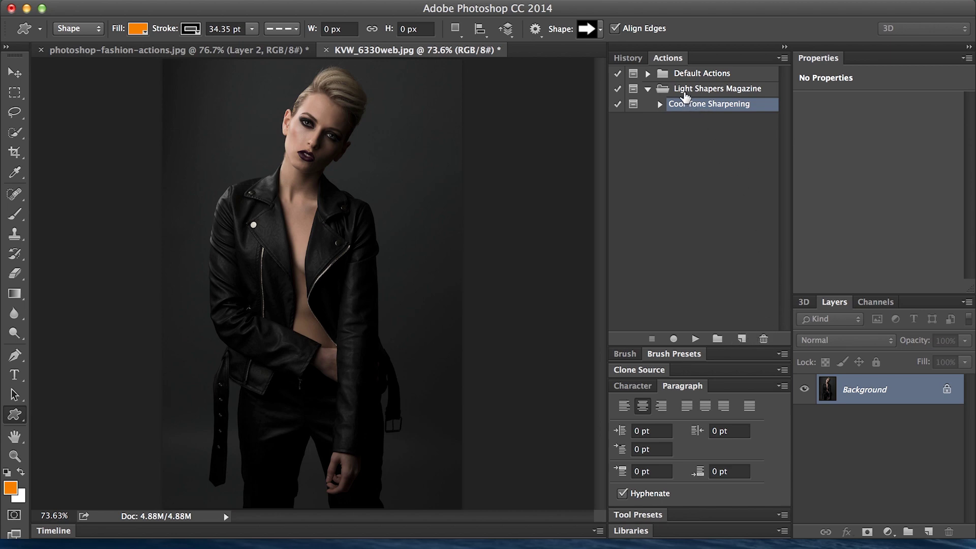
# Play the Cool Tone Sharpening action on the leather-jacket portrait.
pyautogui.click(694, 337)
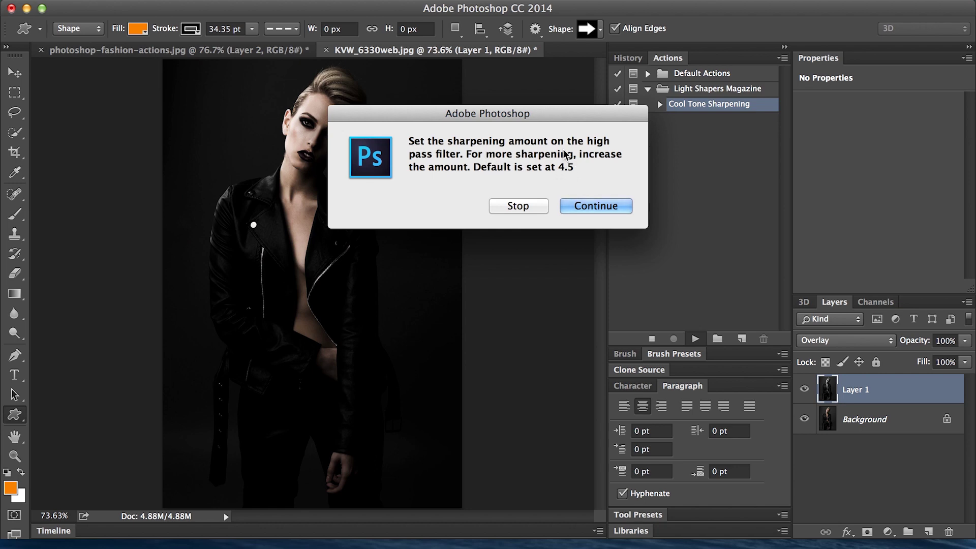
# Continue past the stop message and apply High Pass at a 4.5 pixel radius.
pyautogui.click(592, 205)
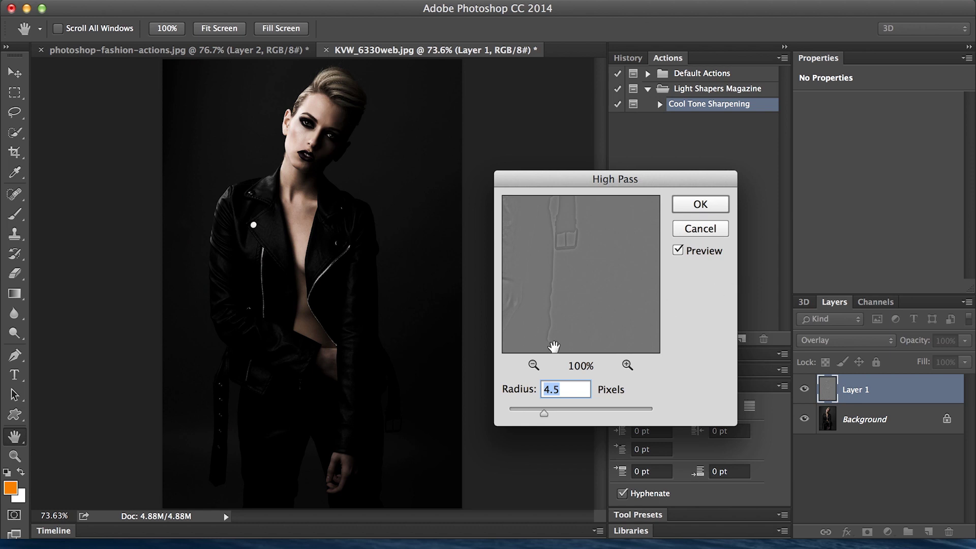
pyautogui.moveTo(543, 413); pyautogui.dragTo(529, 419)
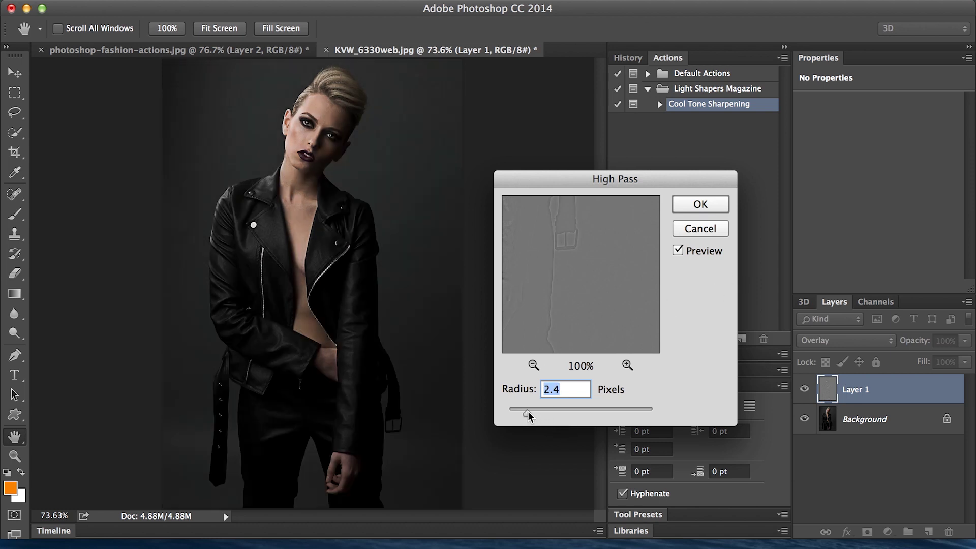
pyautogui.moveTo(528, 419); pyautogui.dragTo(544, 421)
pyautogui.moveTo(543, 415); pyautogui.dragTo(544, 416)
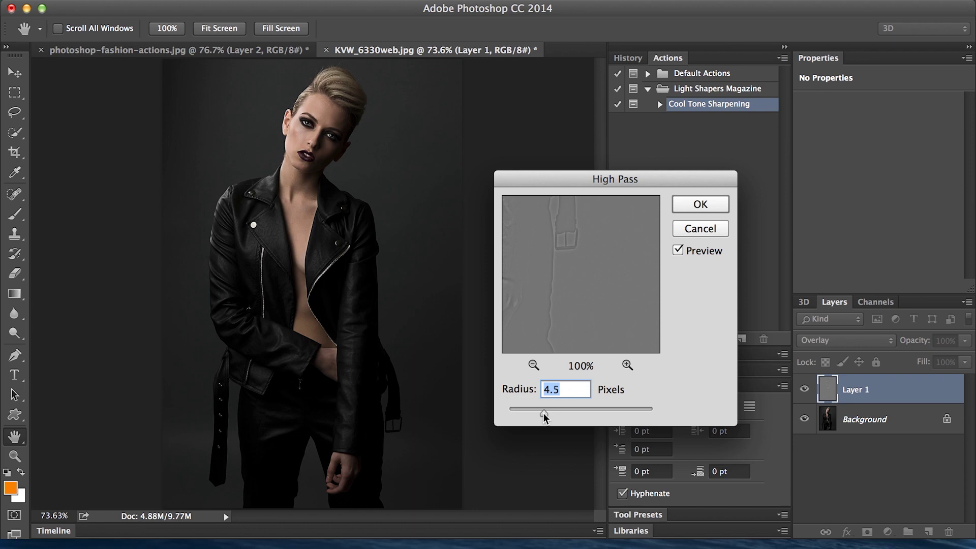
pyautogui.click(701, 206)
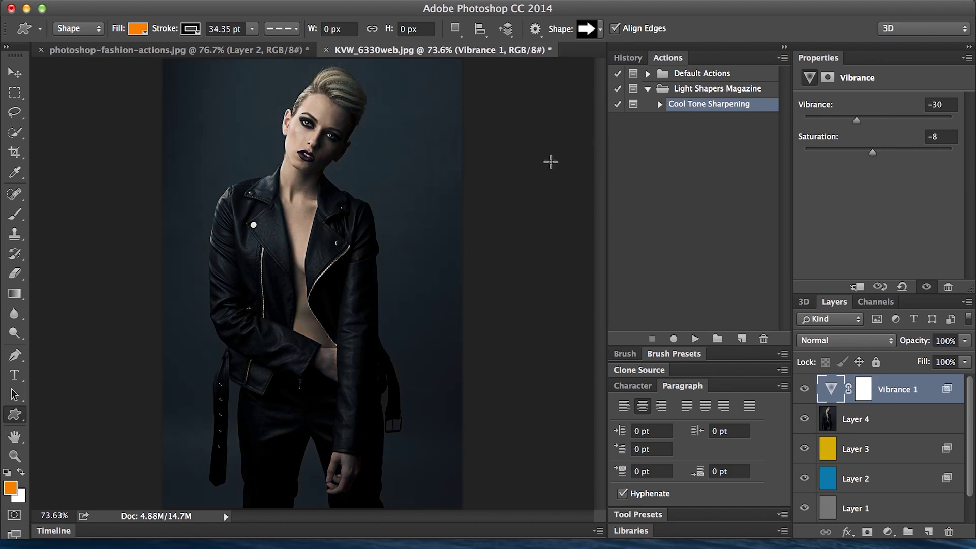
# Revert the photo to its original snapshot from the History panel.
pyautogui.click(627, 58)
pyautogui.click(681, 78)
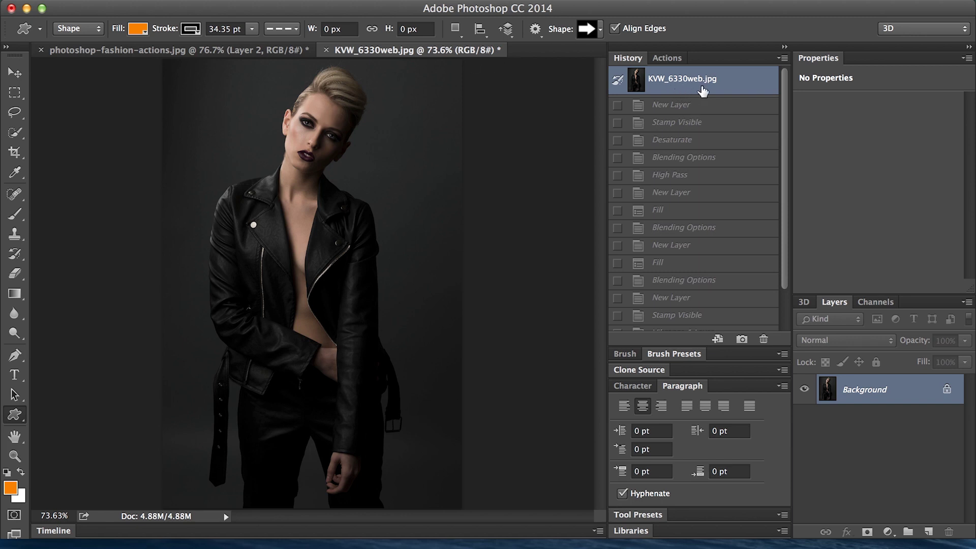
# Create and start recording a new action named 'test', capturing a new empty layer.
pyautogui.click(664, 59)
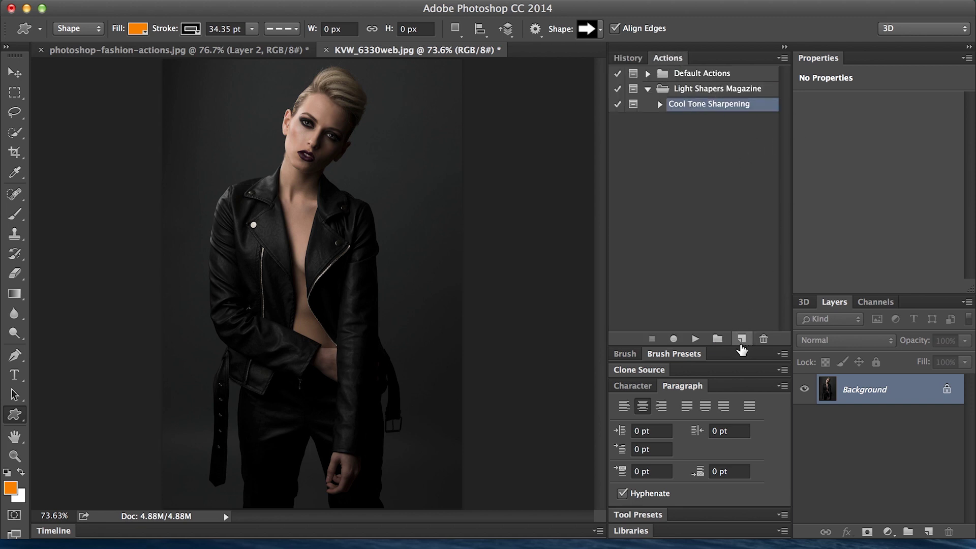
pyautogui.click(742, 341)
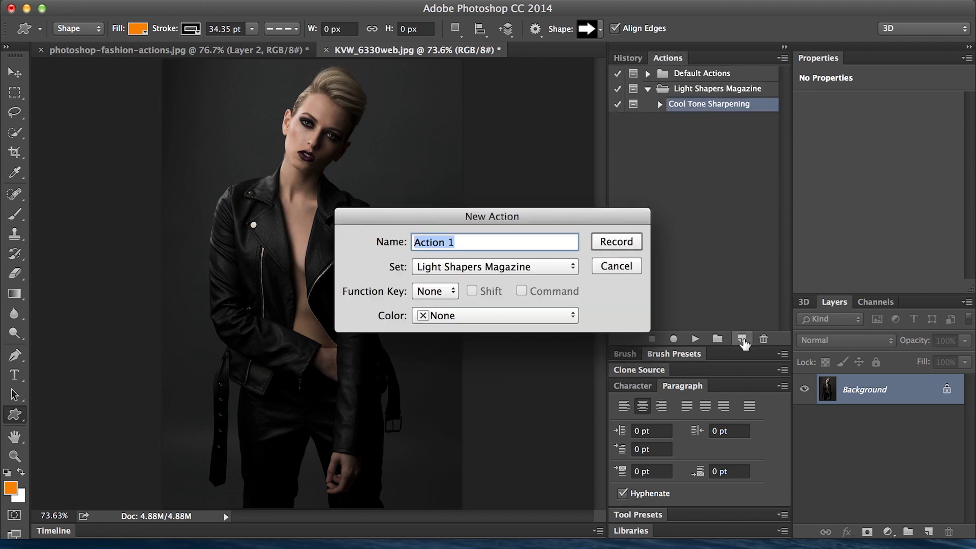
pyautogui.click(471, 241)
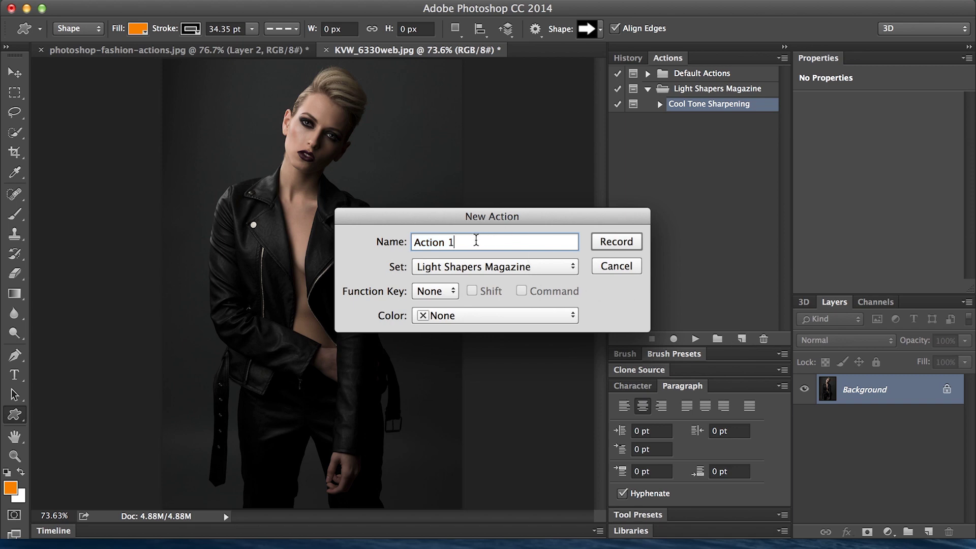
pyautogui.press('BackSpace')
pyautogui.press('BackSpace')
pyautogui.press('BackSpace')
pyautogui.press('BackSpace')
pyautogui.press('BackSpace')
pyautogui.press('BackSpace')
pyautogui.press('BackSpace')
pyautogui.write('test')
pyautogui.click(619, 242)
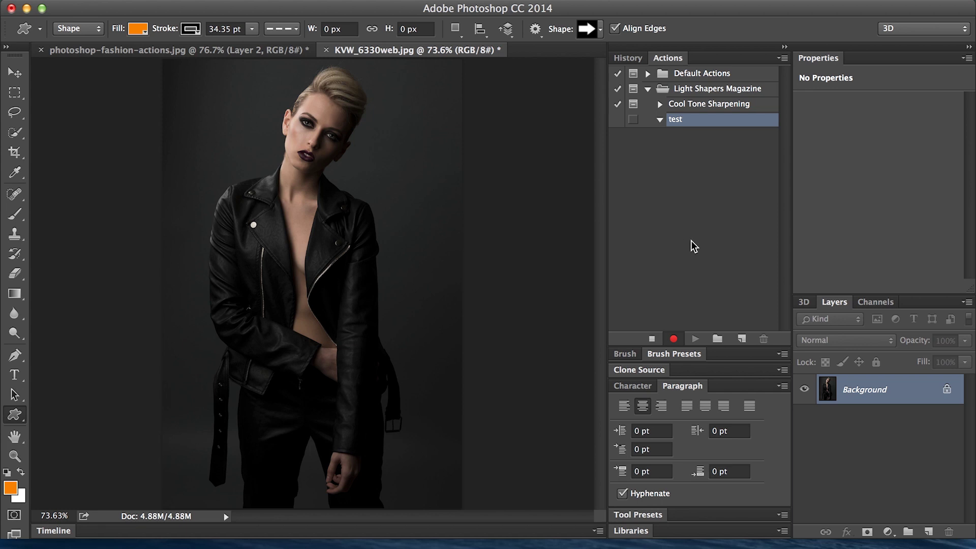
pyautogui.hotkey('ctrl', 'alt', 'shift', 'n')
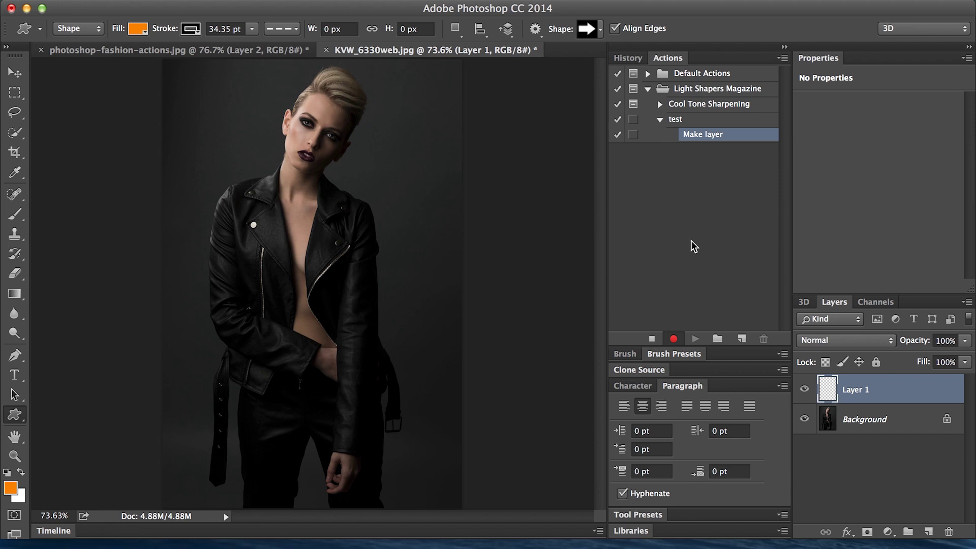
# Merge visible content into the new layer and desaturate it to black and white.
pyautogui.hotkey('ctrl', 'alt', 'shift', 'e')
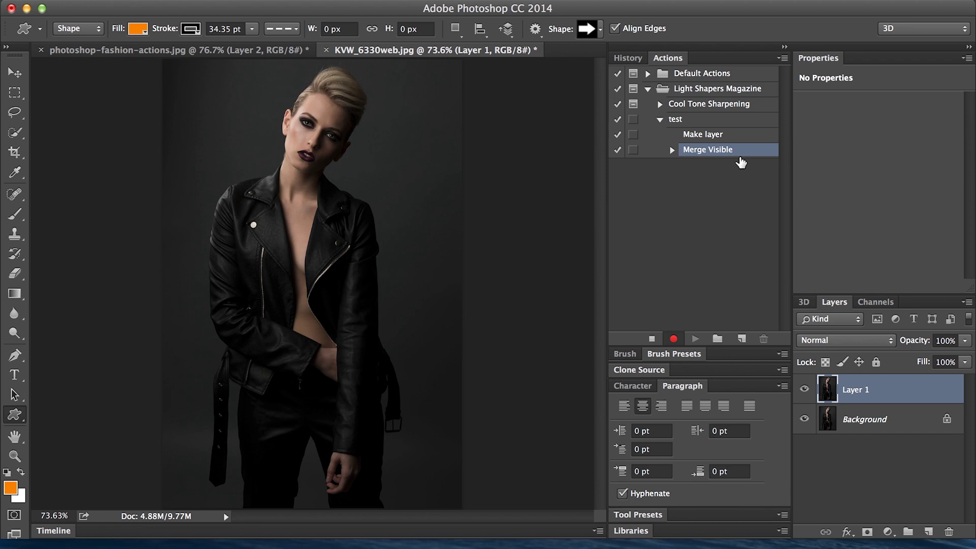
pyautogui.hotkey('ctrl', 'shift', 'u')
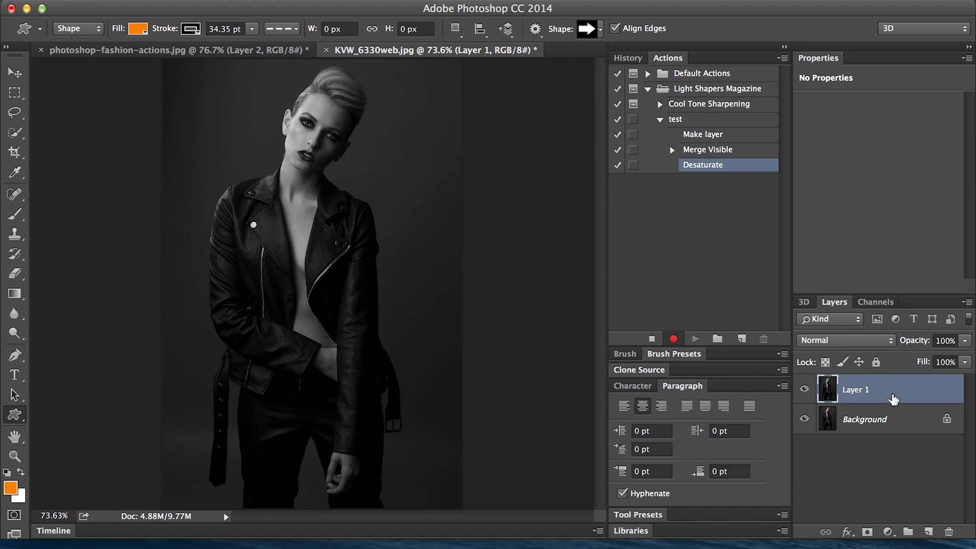
pyautogui.doubleClick(924, 398)
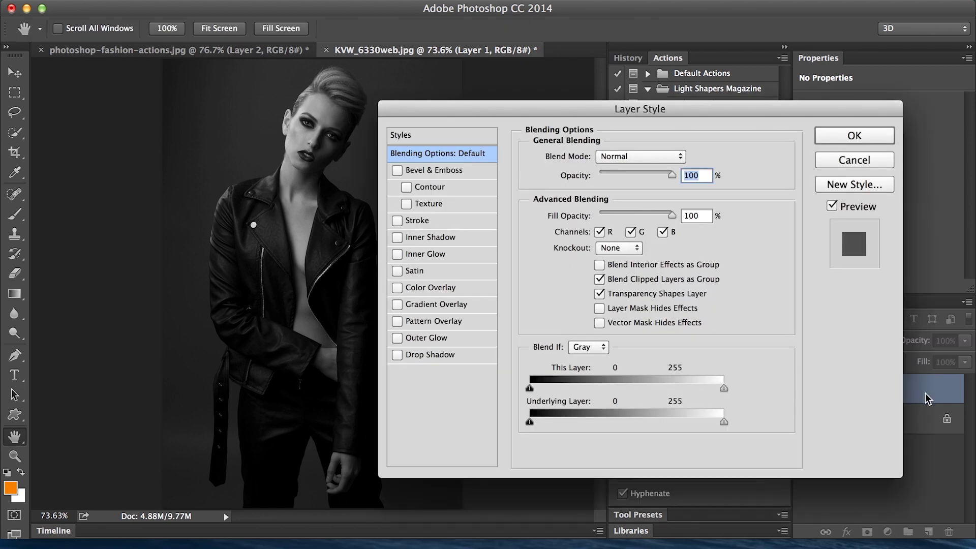
# Switch the desaturated layer to the Overlay blend mode.
pyautogui.click(639, 160)
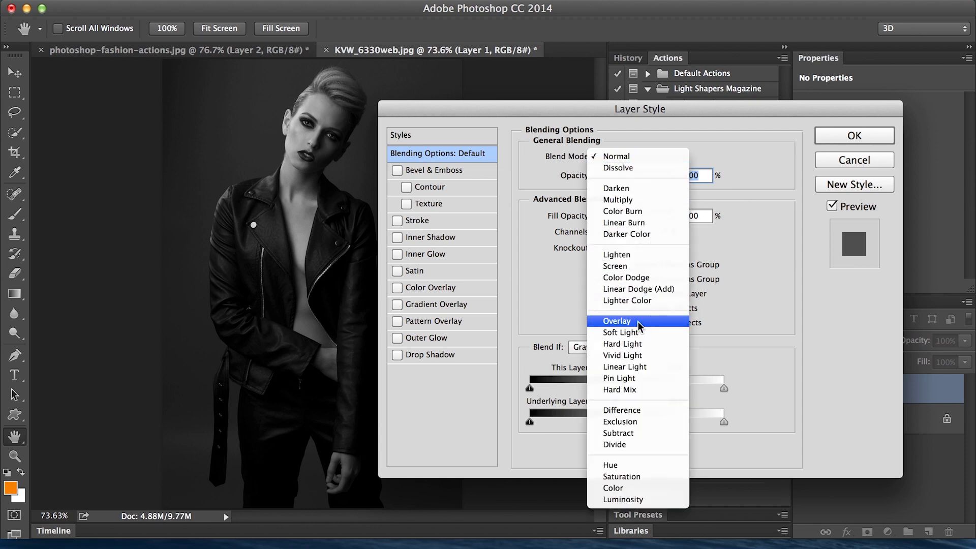
pyautogui.click(639, 322)
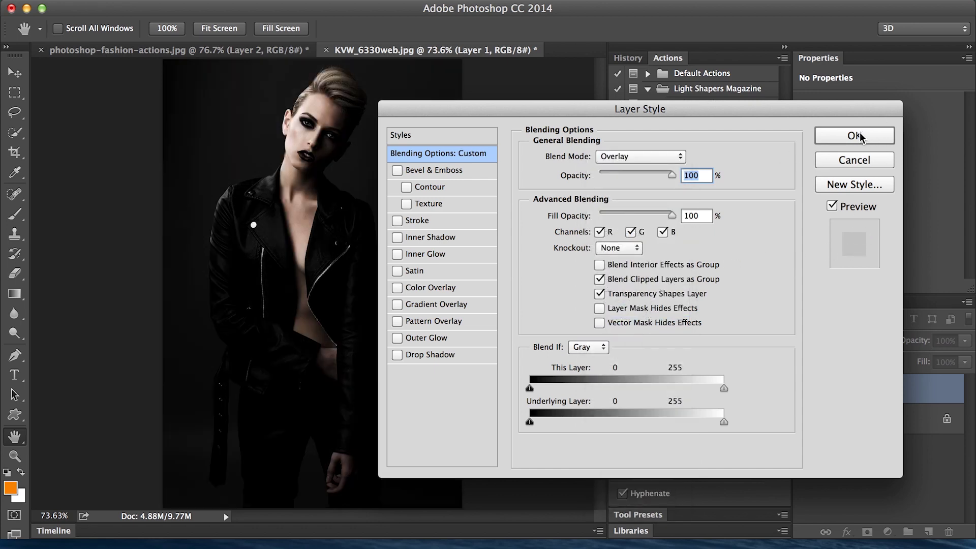
pyautogui.click(870, 135)
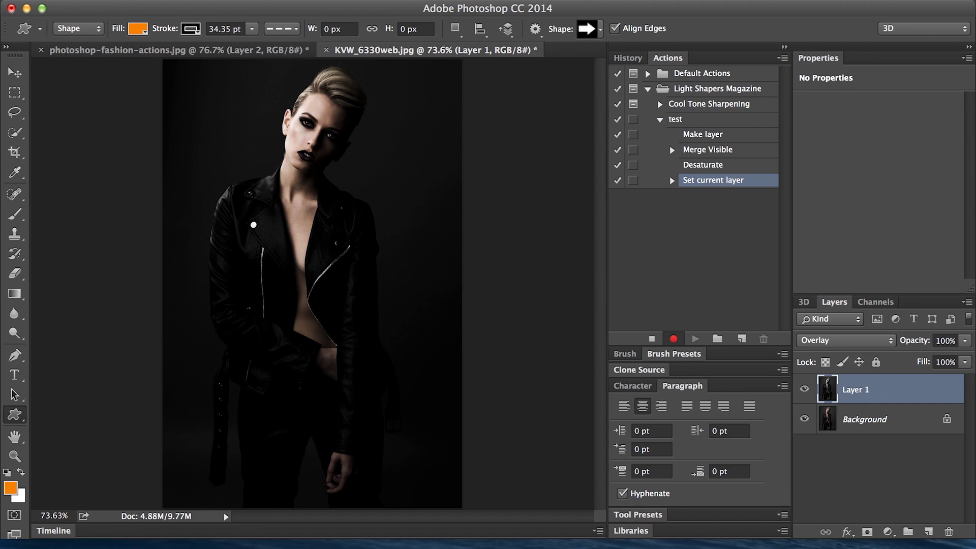
pyautogui.click(362, 0)
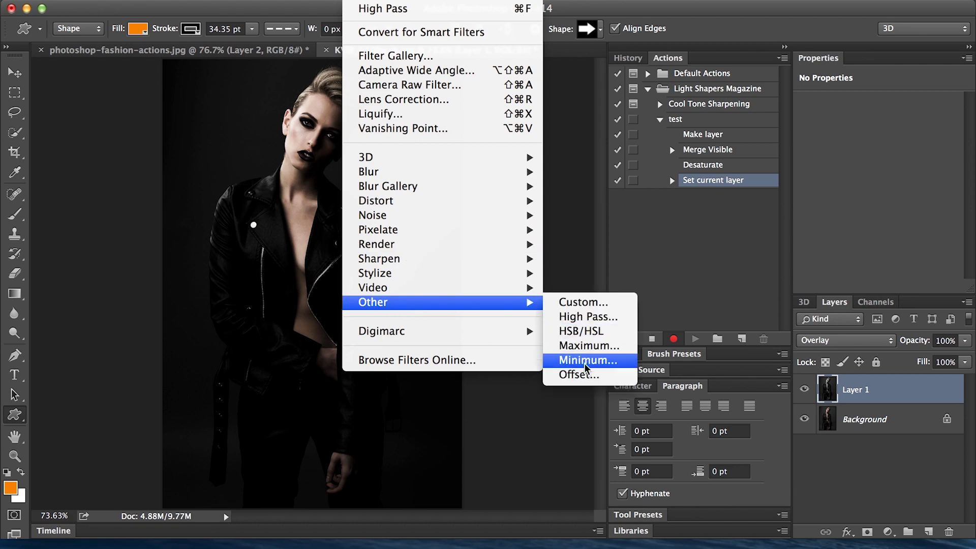
pyautogui.moveTo(372, 302)
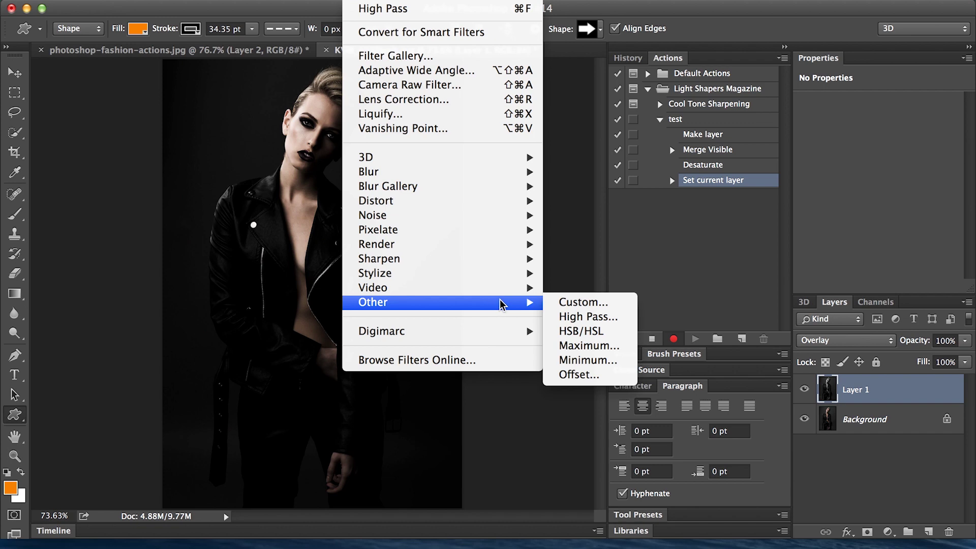
# Apply a High Pass filter at 4.5 pixel radius, then add another empty layer.
pyautogui.click(576, 319)
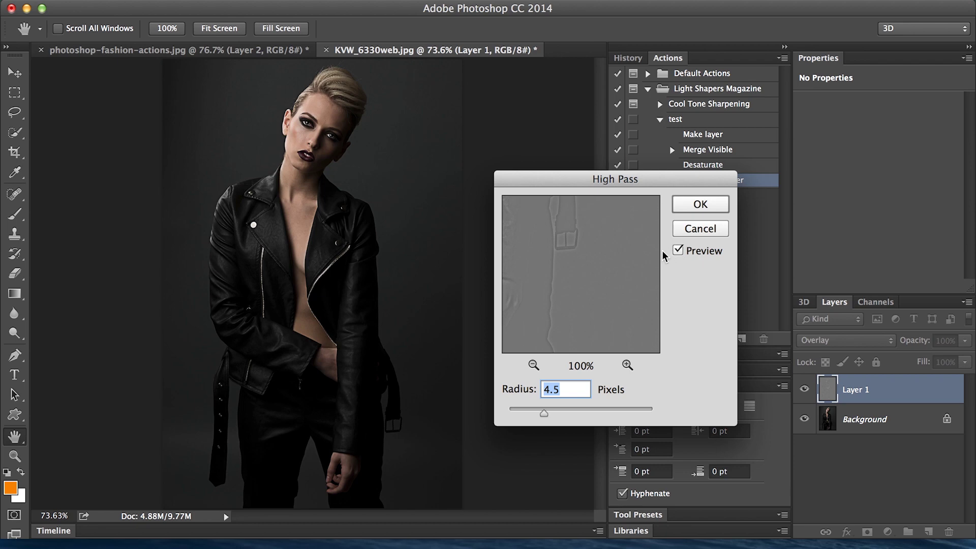
pyautogui.click(696, 205)
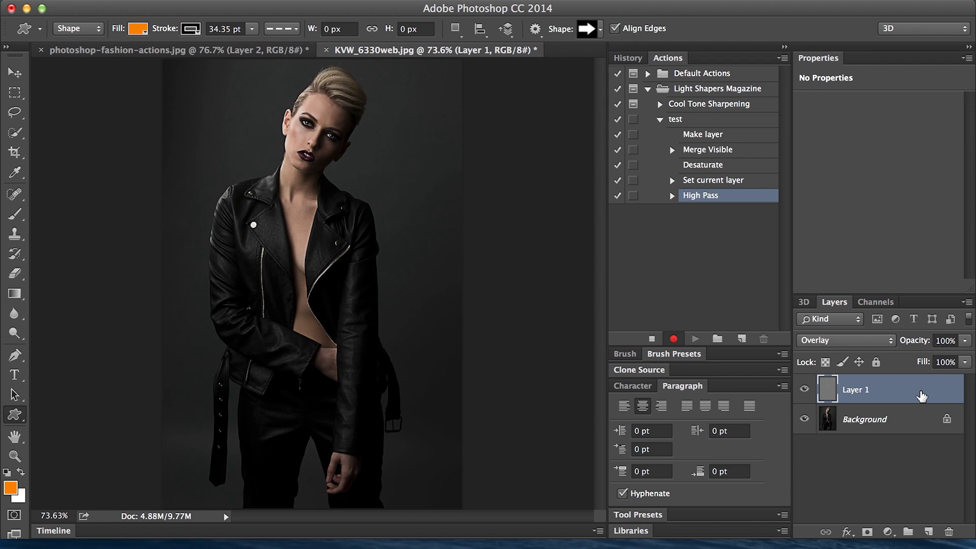
pyautogui.hotkey('ctrl', 'alt', 'shift', 'n')
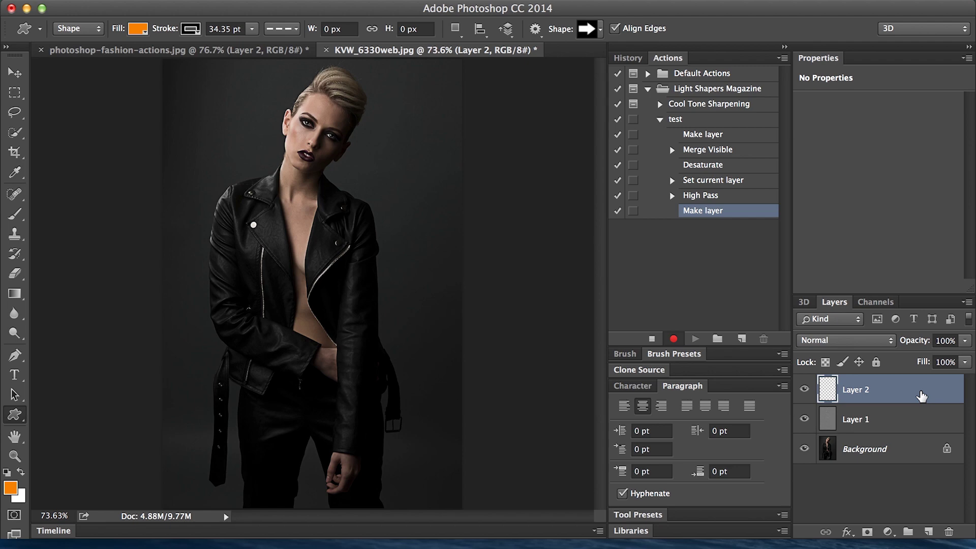
# Fill Layer 2 with a solid blue chosen in the Color Picker.
pyautogui.hotkey('shift', 'F5')
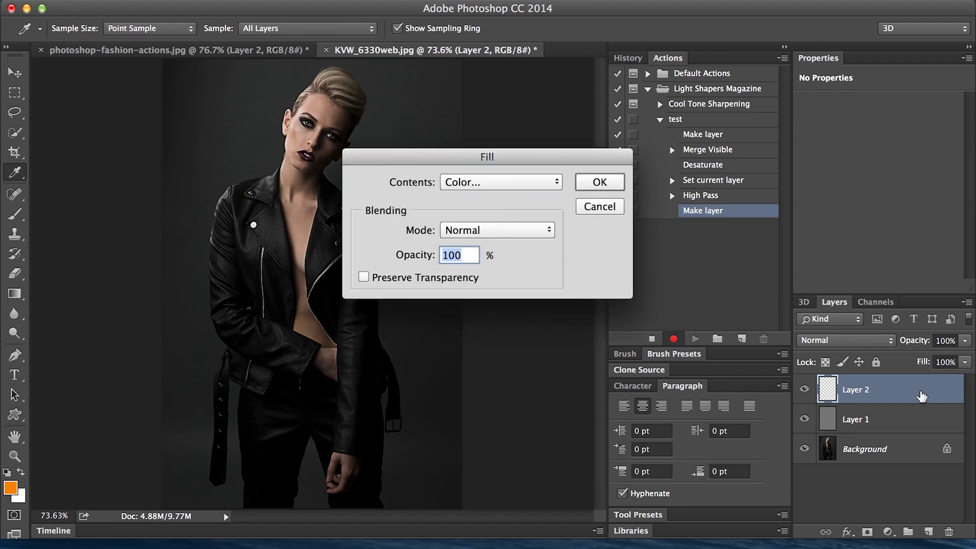
pyautogui.click(515, 183)
pyautogui.click(515, 183)
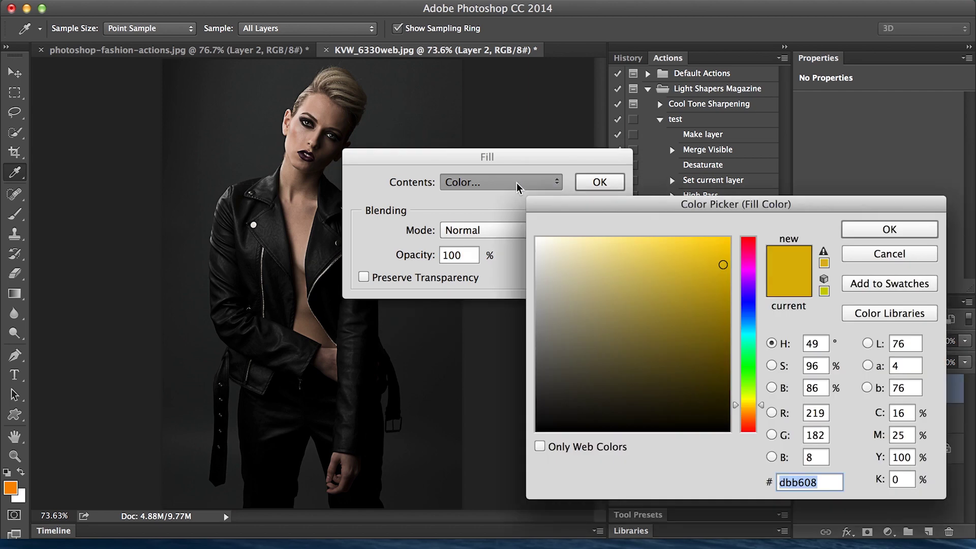
pyautogui.click(754, 313)
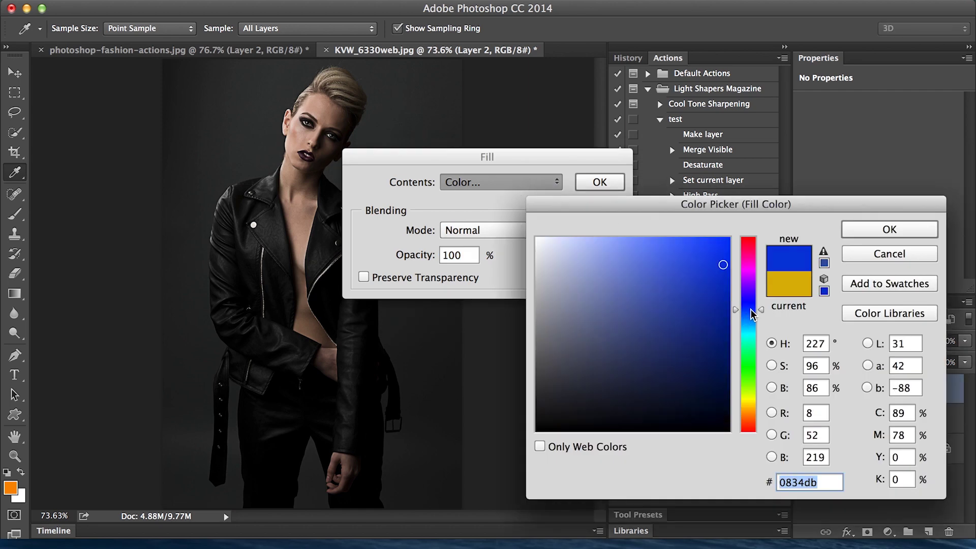
pyautogui.moveTo(754, 319); pyautogui.dragTo(753, 317)
pyautogui.moveTo(723, 289); pyautogui.dragTo(723, 265)
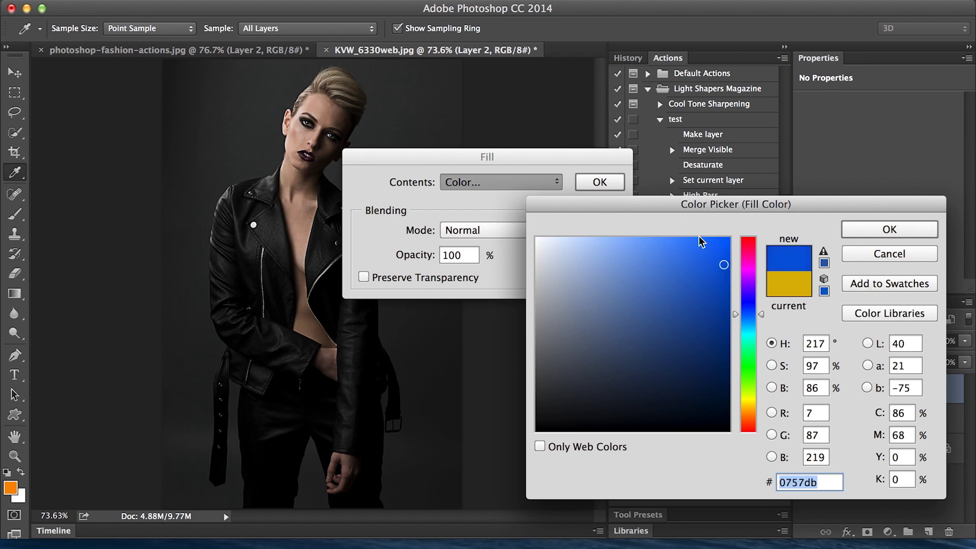
pyautogui.click(887, 231)
pyautogui.click(609, 183)
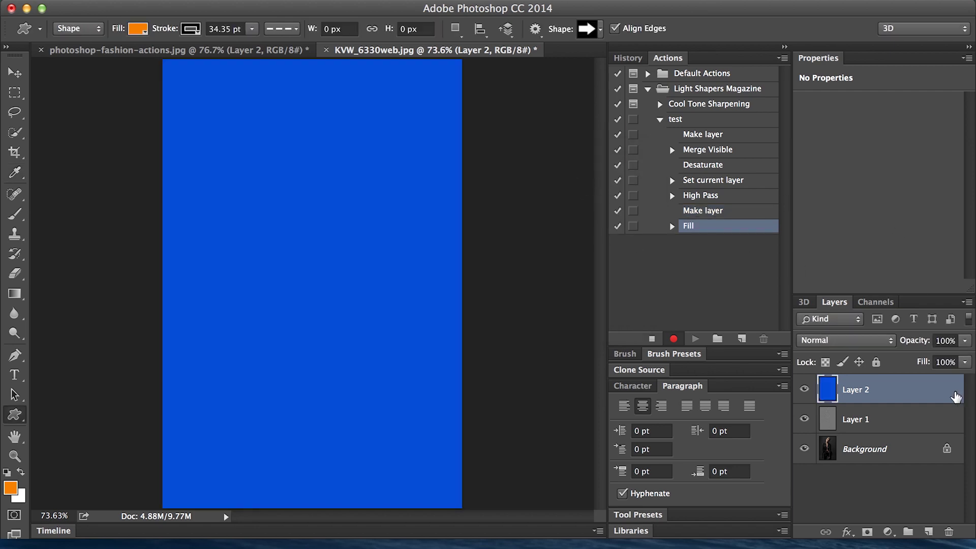
# Set Layer 2 to Soft Light after trying other blend modes, lowering its opacity to about 20%.
pyautogui.doubleClick(941, 397)
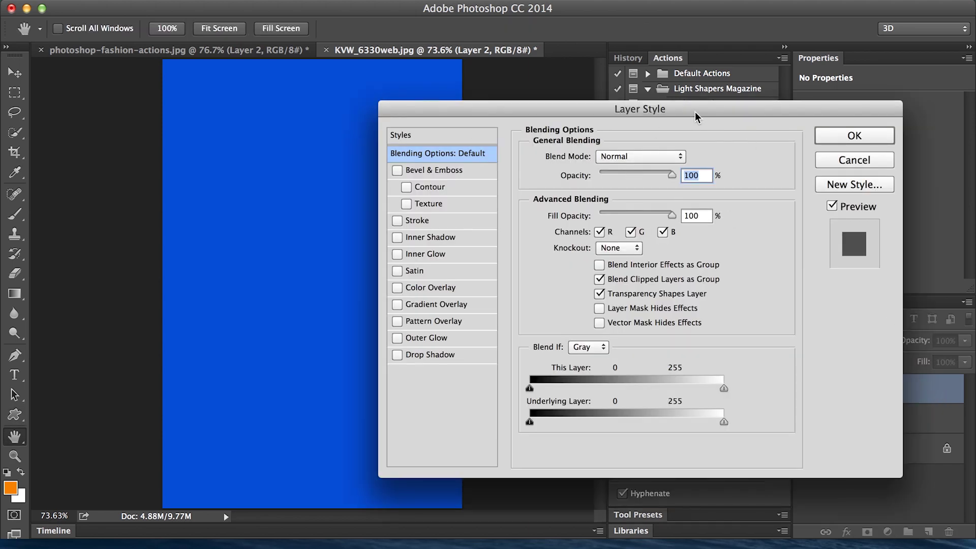
pyautogui.moveTo(681, 110); pyautogui.dragTo(544, 96)
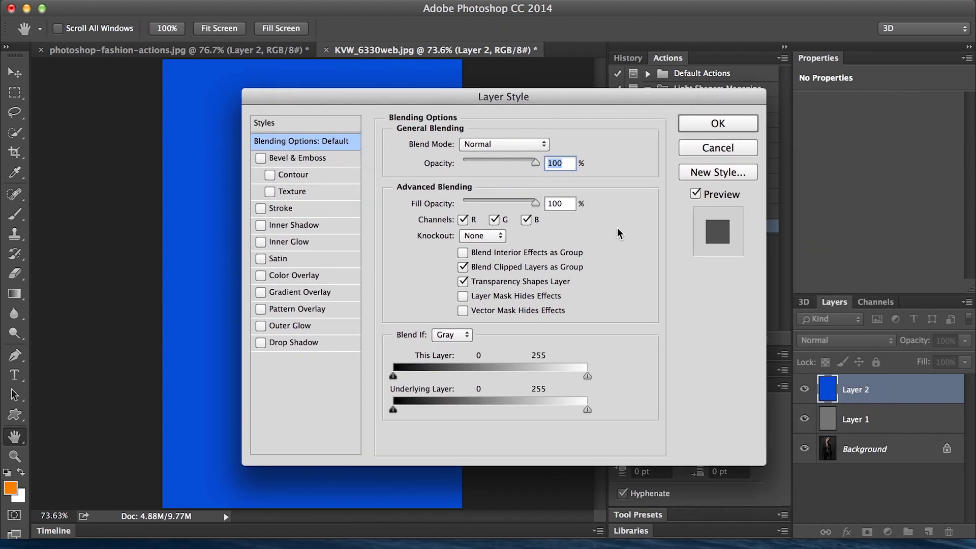
pyautogui.click(507, 144)
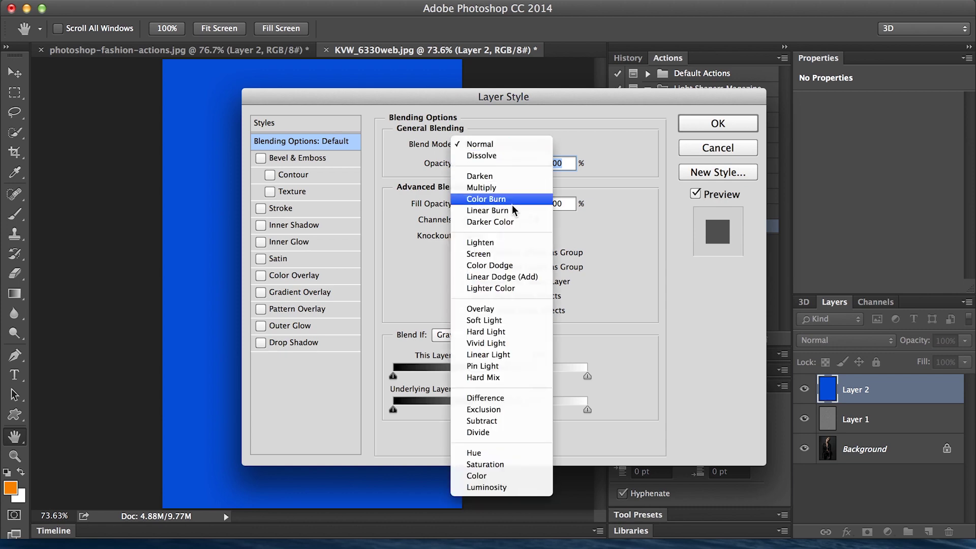
pyautogui.click(514, 320)
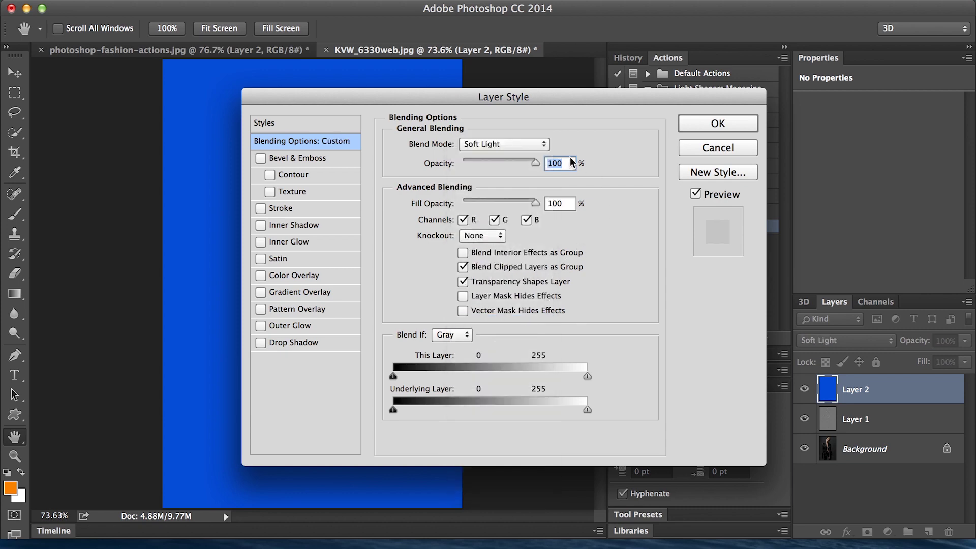
pyautogui.moveTo(521, 99); pyautogui.dragTo(700, 130)
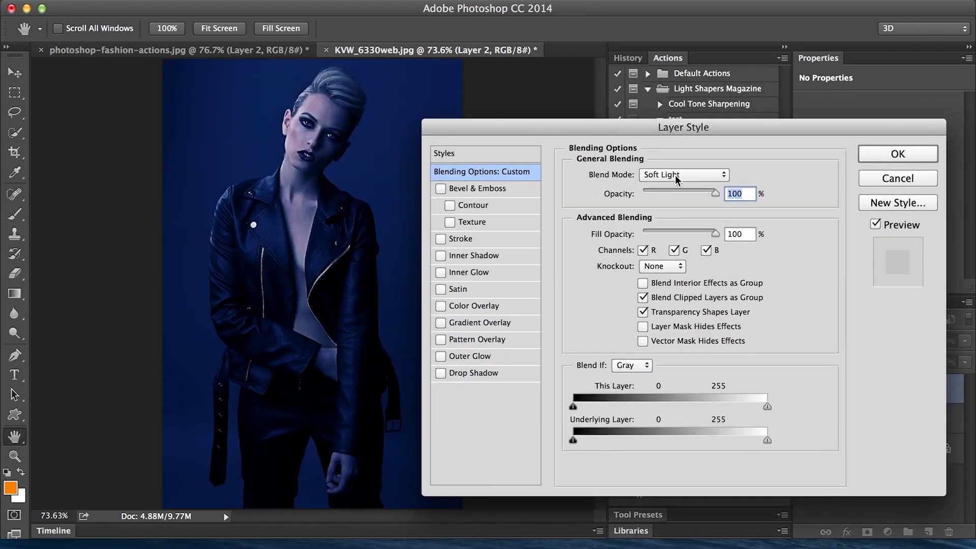
pyautogui.click(675, 174)
pyautogui.click(669, 107)
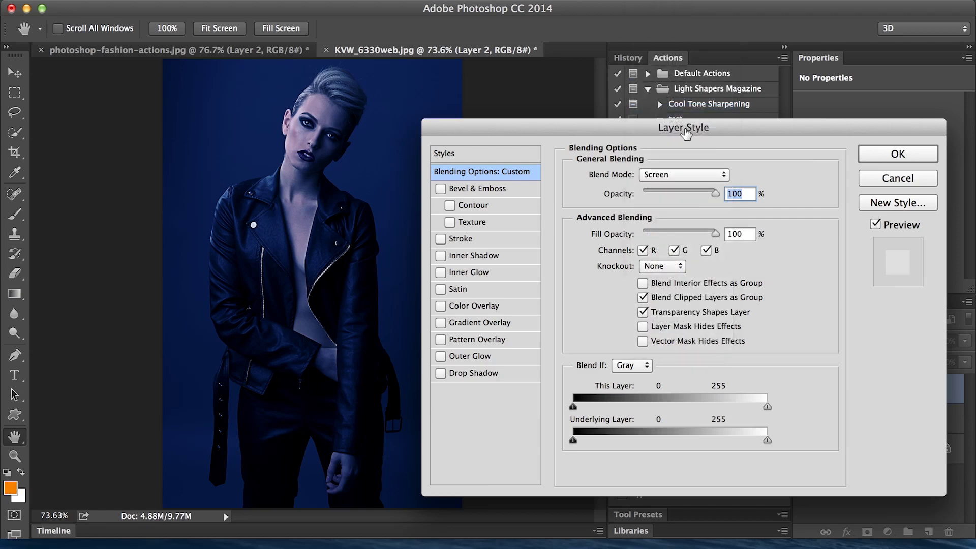
pyautogui.click(681, 176)
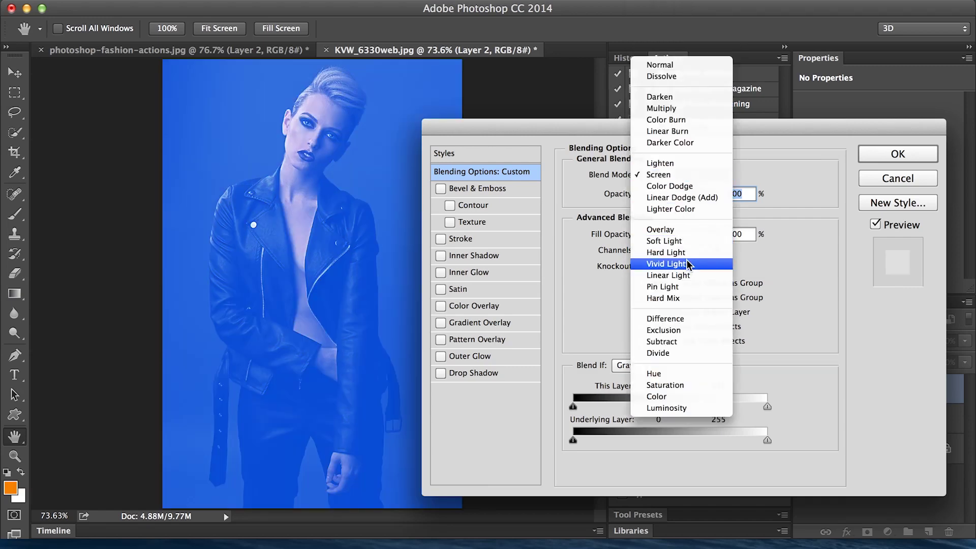
pyautogui.click(679, 257)
pyautogui.click(677, 175)
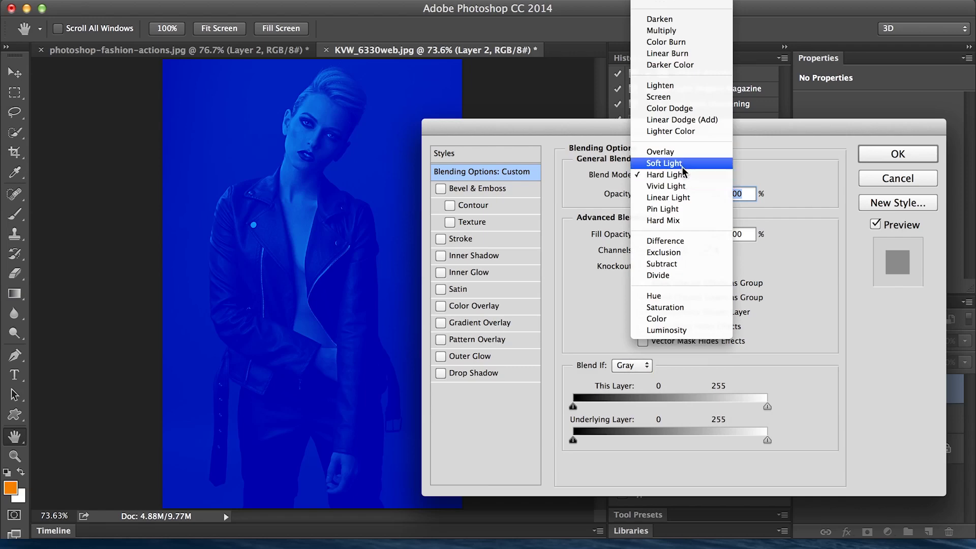
pyautogui.click(676, 176)
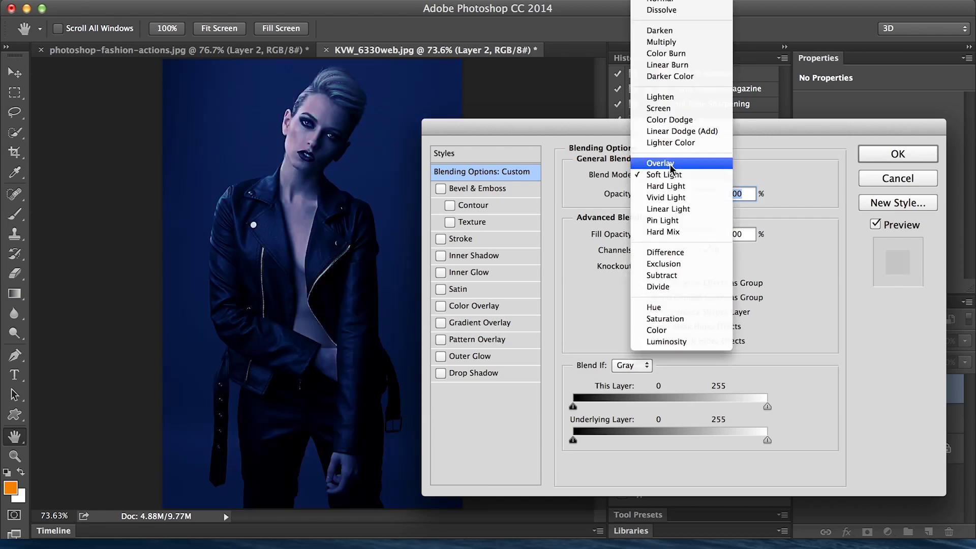
pyautogui.click(675, 161)
pyautogui.click(677, 174)
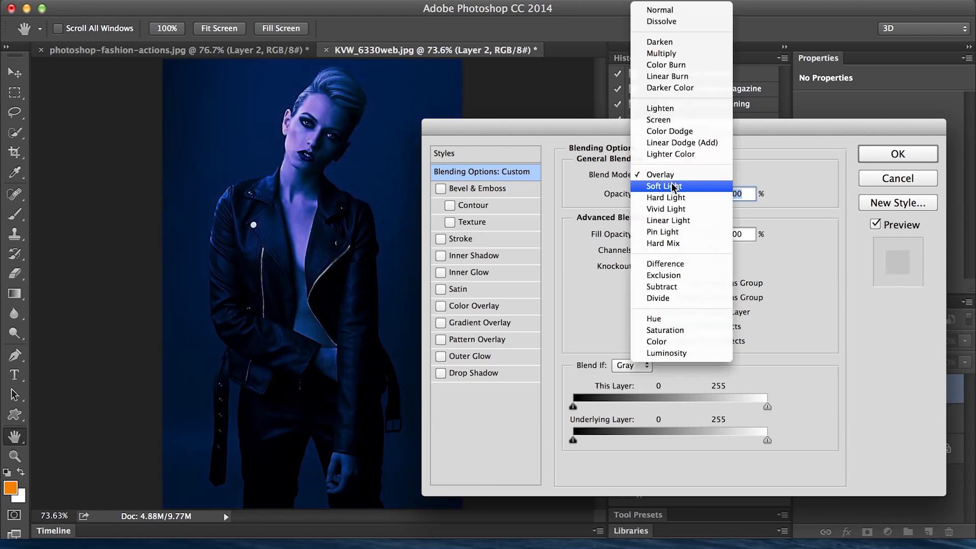
pyautogui.click(676, 186)
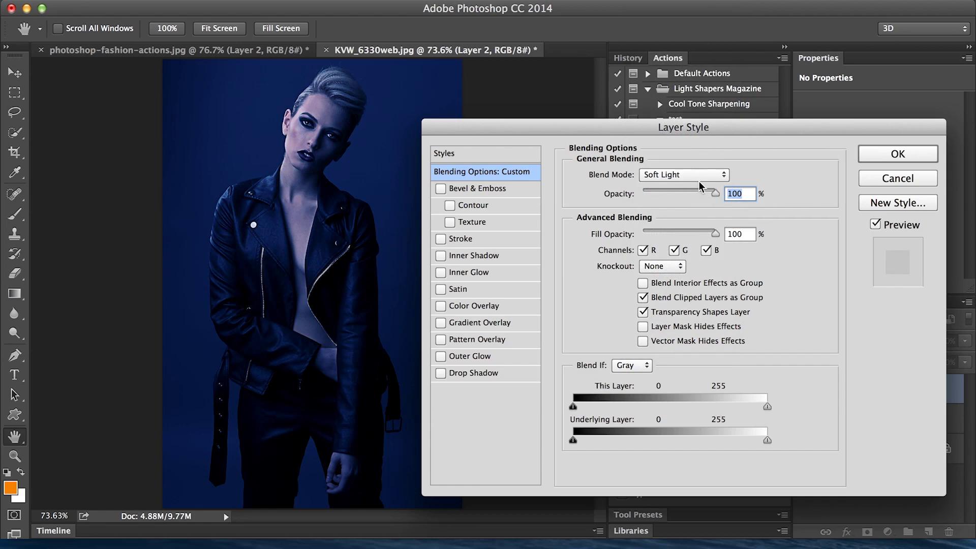
pyautogui.moveTo(714, 192); pyautogui.dragTo(655, 194)
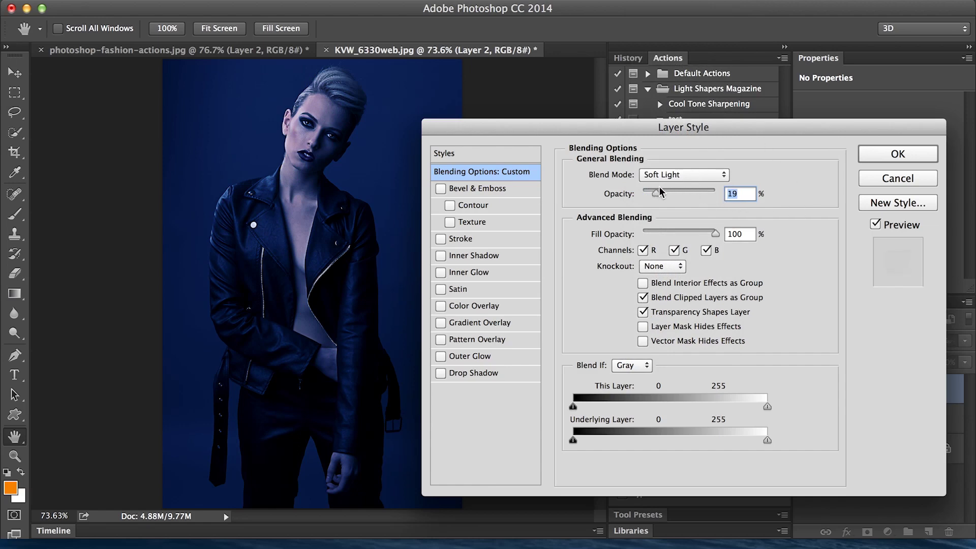
pyautogui.moveTo(654, 193); pyautogui.dragTo(655, 193)
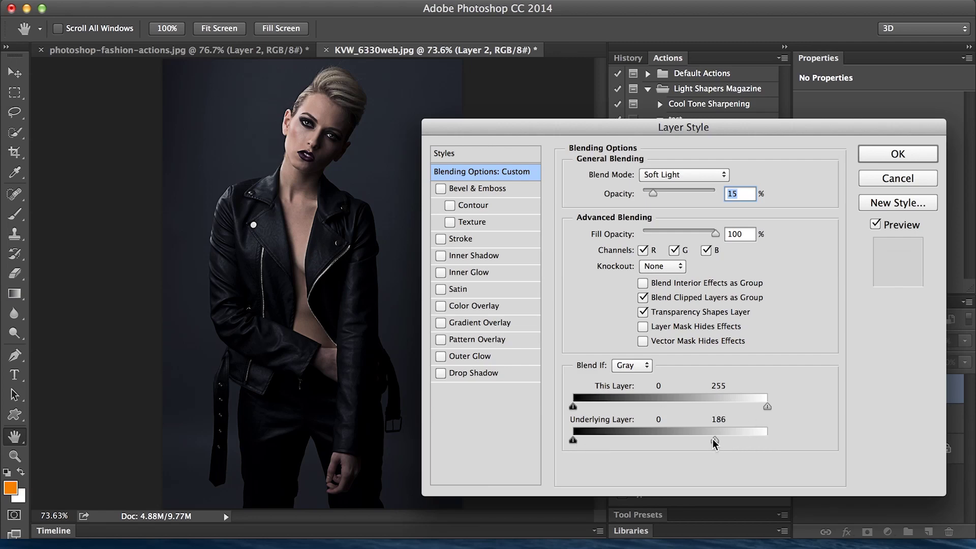
# Split the Underlying Layer white slider to fade the blue between tones 79 and 141.
pyautogui.moveTo(702, 441); pyautogui.dragTo(696, 439)
pyautogui.moveTo(769, 446); pyautogui.dragTo(762, 446)
pyautogui.moveTo(688, 445); pyautogui.dragTo(683, 445)
pyautogui.moveTo(682, 441); pyautogui.dragTo(681, 440)
pyautogui.moveTo(680, 440); pyautogui.dragTo(621, 439)
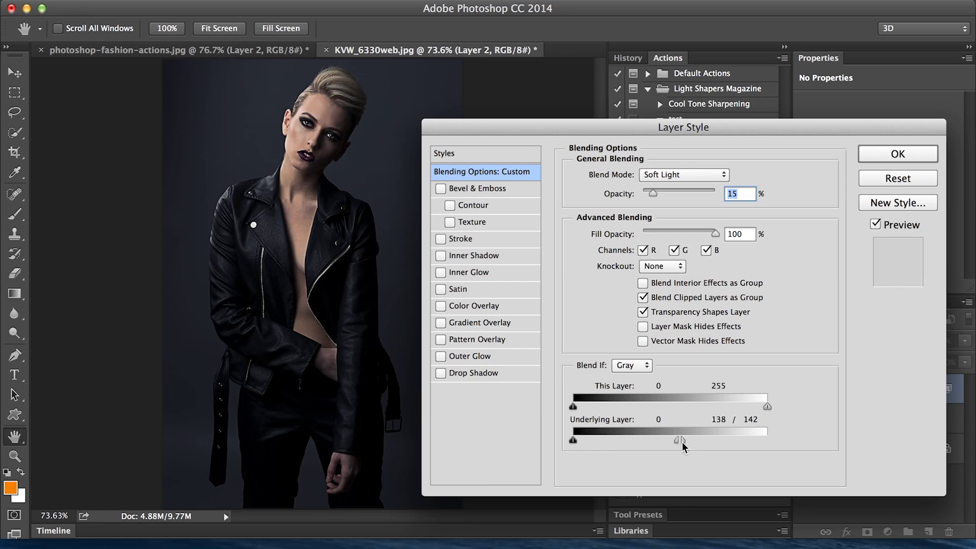
pyautogui.moveTo(682, 440)
pyautogui.mouseDown()
pyautogui.moveTo(643, 441)
pyautogui.moveTo(685, 444)
pyautogui.mouseUp()
pyautogui.moveTo(682, 445); pyautogui.dragTo(679, 443)
pyautogui.moveTo(680, 441); pyautogui.dragTo(634, 439)
# Test the blend per colour channel, set opacity to 33% and confirm the blending settings.
pyautogui.click(674, 250)
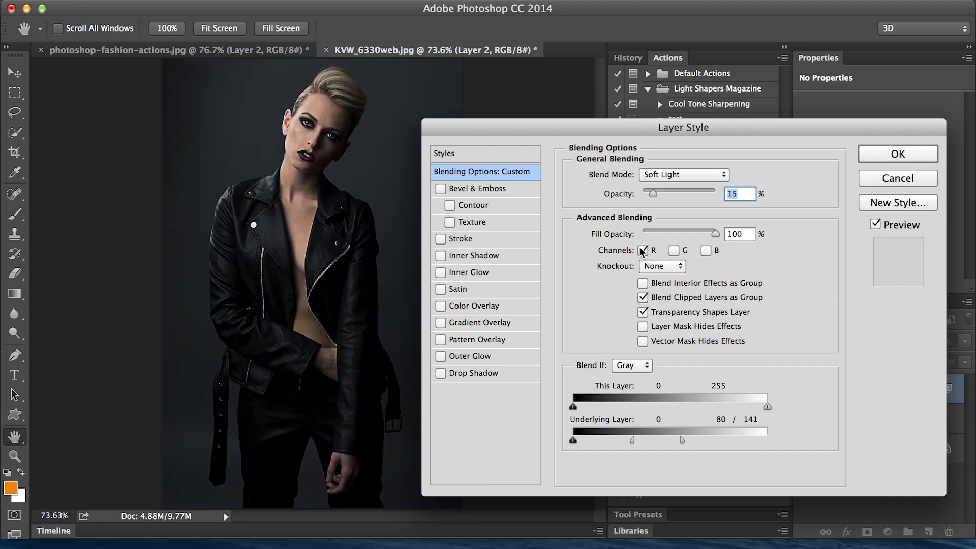
pyautogui.click(643, 250)
pyautogui.click(674, 250)
pyautogui.click(705, 250)
pyautogui.click(642, 250)
pyautogui.moveTo(653, 193); pyautogui.dragTo(662, 196)
pyautogui.write('33')
pyautogui.click(885, 156)
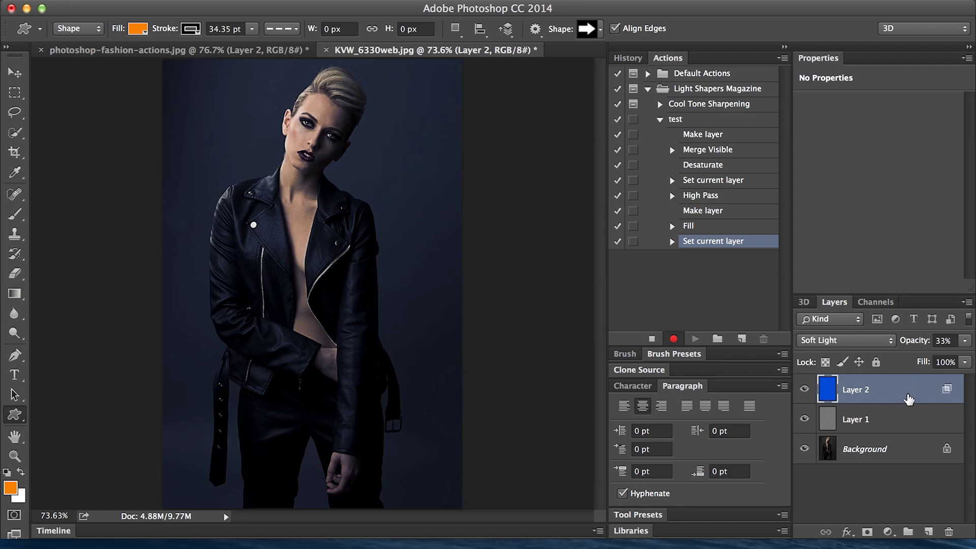
# Add Layer 3 and fill it with a solid golden yellow from the Color Picker.
pyautogui.press('super+alt+shift+n')
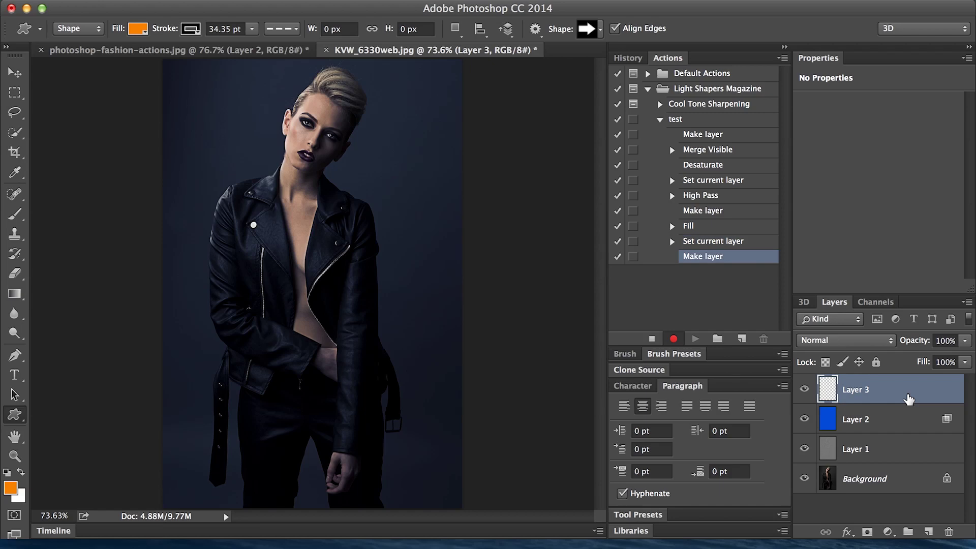
pyautogui.hotkey('shift', 'F5')
pyautogui.click(556, 183)
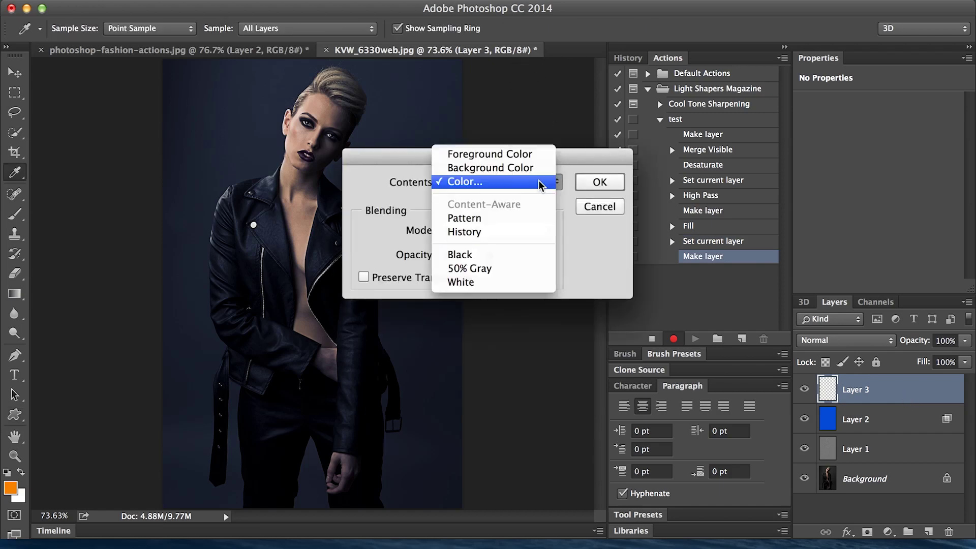
pyautogui.click(540, 183)
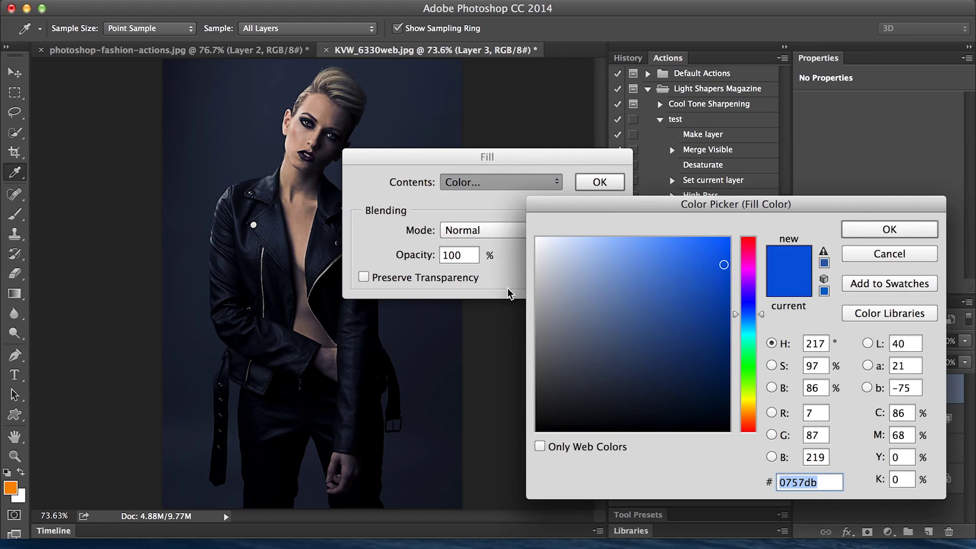
pyautogui.click(750, 403)
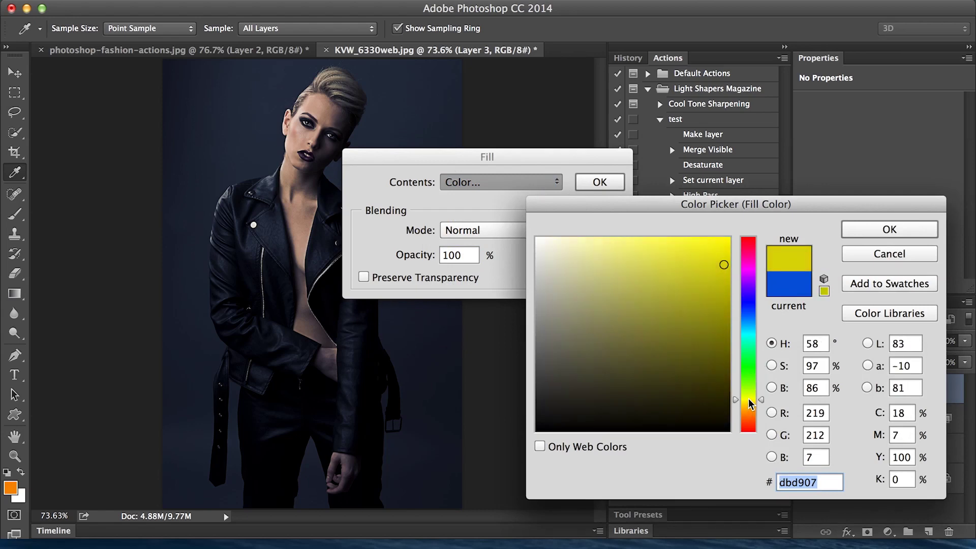
pyautogui.moveTo(749, 398); pyautogui.dragTo(750, 396)
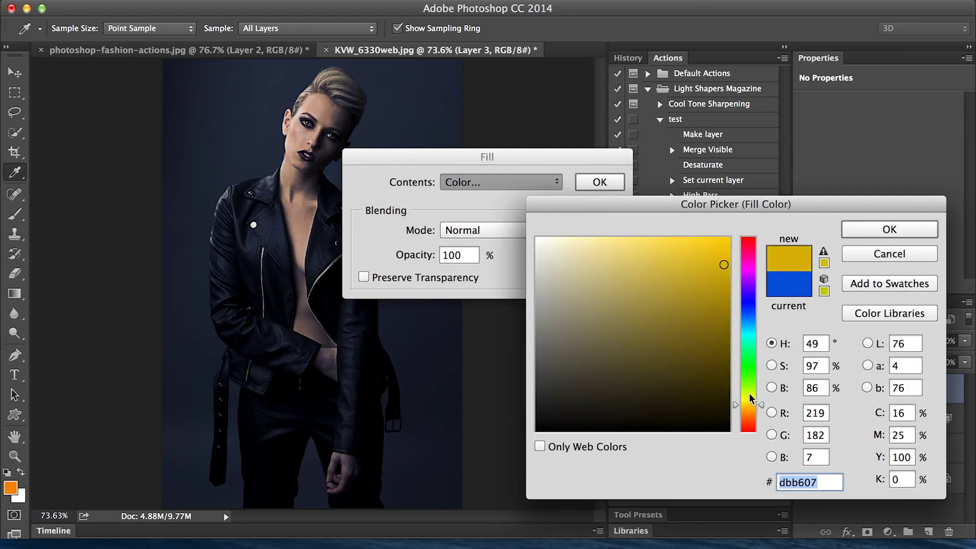
pyautogui.moveTo(719, 263); pyautogui.dragTo(728, 258)
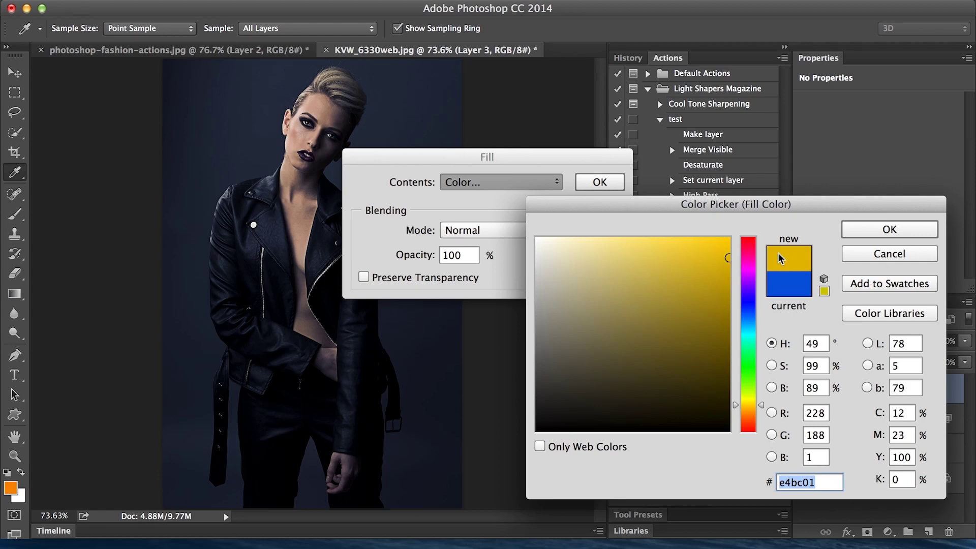
pyautogui.click(889, 230)
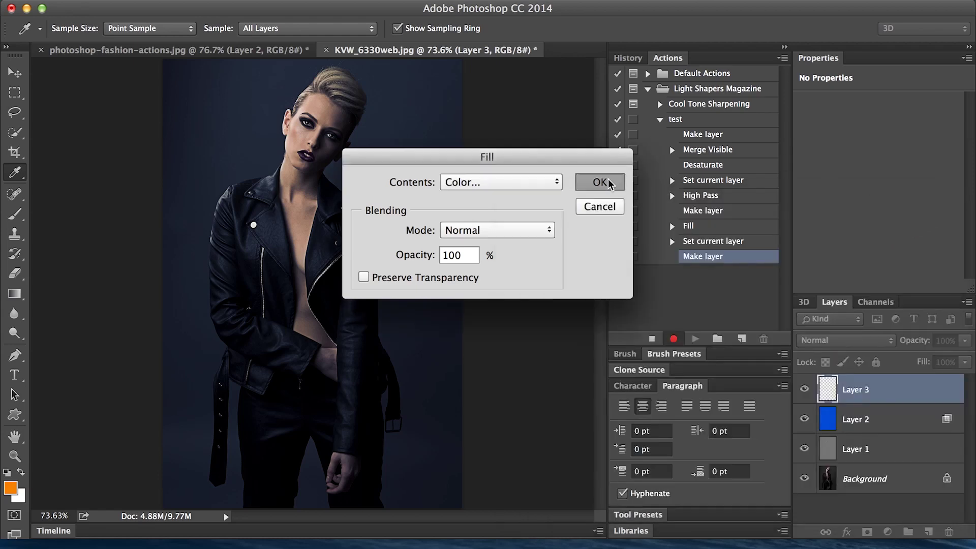
pyautogui.click(601, 182)
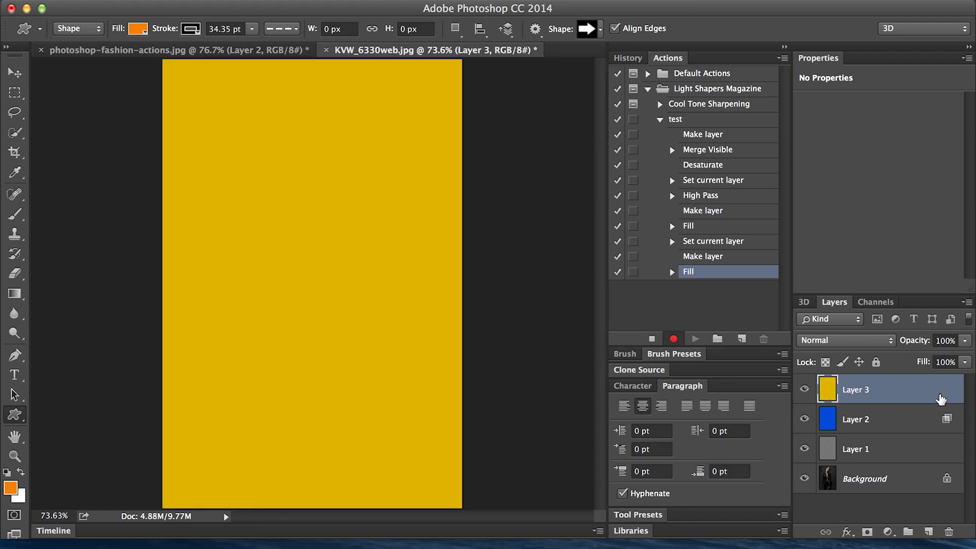
# Set Layer 3 to Soft Light blending at 33% opacity.
pyautogui.doubleClick(940, 399)
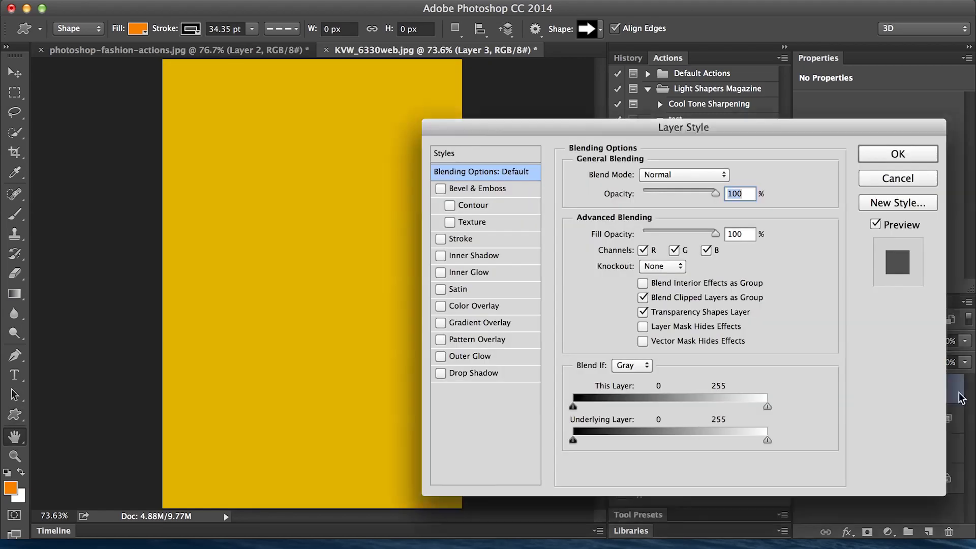
pyautogui.click(695, 178)
pyautogui.press('Escape')
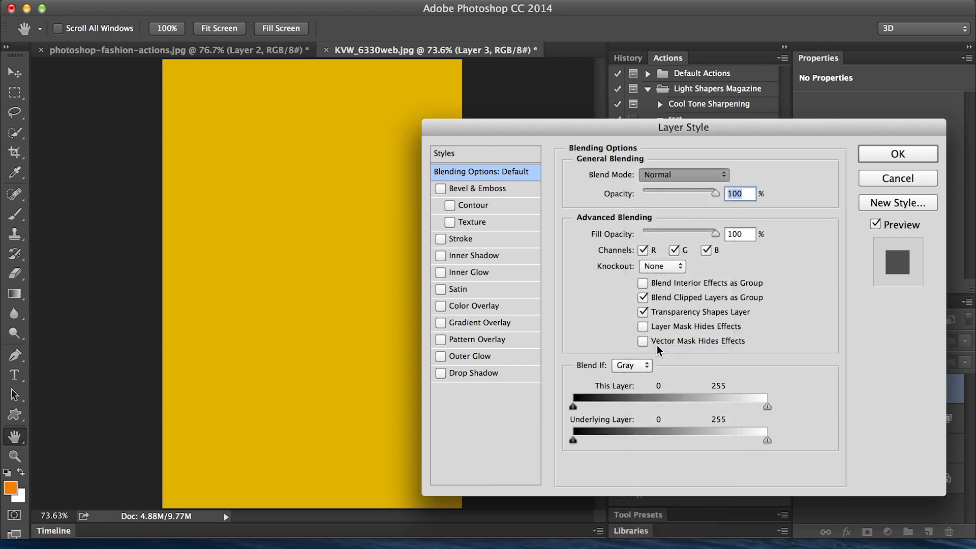
pyautogui.hotkey('shift', 'alt', 'f')
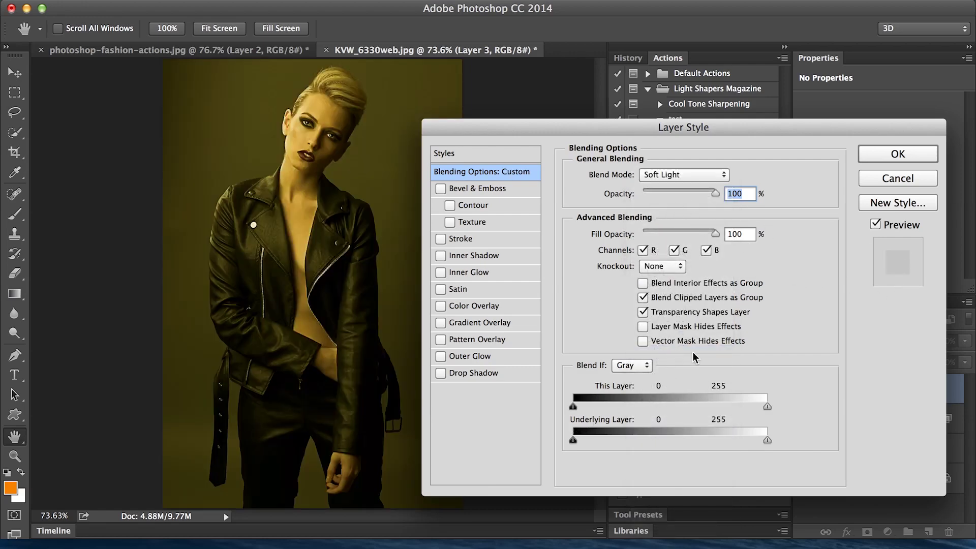
pyautogui.moveTo(717, 193); pyautogui.dragTo(658, 192)
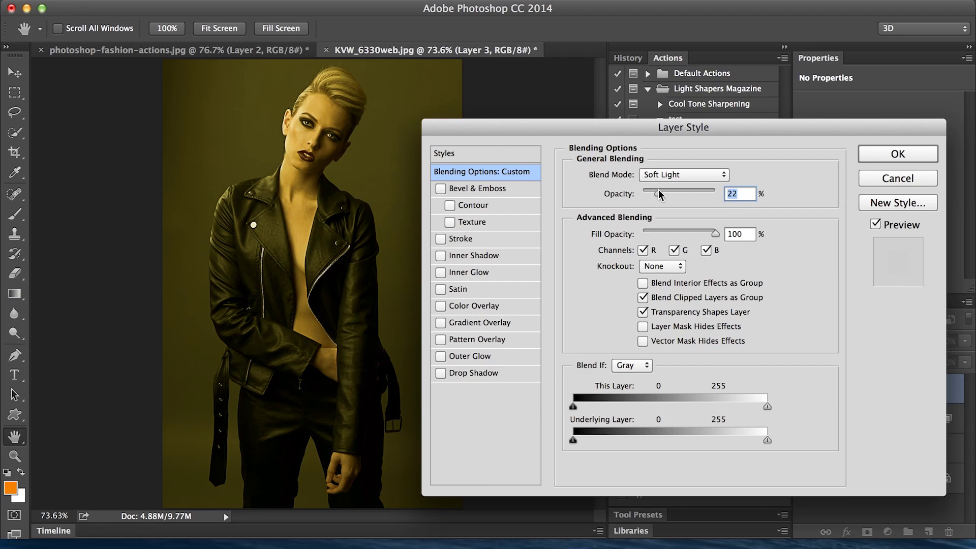
pyautogui.moveTo(658, 190); pyautogui.dragTo(665, 194)
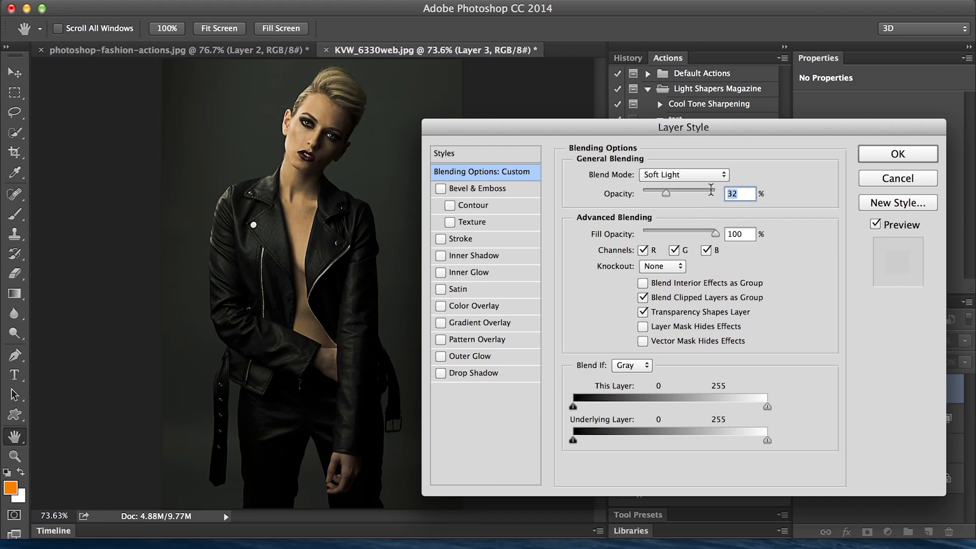
pyautogui.write('33')
# Split the Underlying Layer black slider to feather the yellow across tones 116 to 182.
pyautogui.moveTo(574, 440); pyautogui.dragTo(626, 440)
pyautogui.moveTo(646, 444)
pyautogui.mouseDown()
pyautogui.moveTo(572, 444)
pyautogui.moveTo(621, 442)
pyautogui.mouseUp()
pyautogui.moveTo(622, 440); pyautogui.dragTo(655, 442)
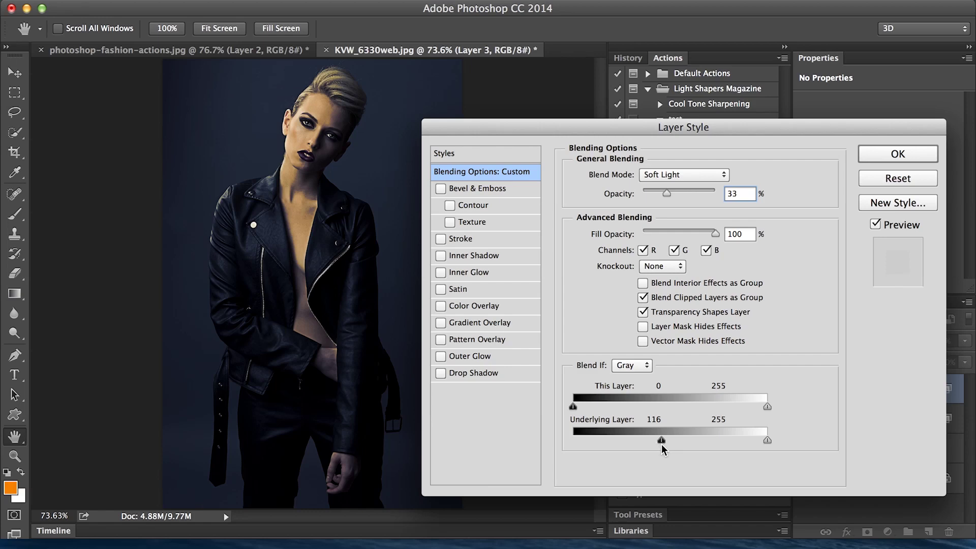
pyautogui.keyDown('alt'); pyautogui.moveTo(659, 446); pyautogui.dragTo(665, 447); pyautogui.keyUp('alt')
pyautogui.moveTo(711, 447); pyautogui.dragTo(709, 449)
# Toggle the R, G and B blending channels off and back on to compare the yellow layer's look.
pyautogui.click(642, 250)
pyautogui.click(674, 250)
pyautogui.click(710, 252)
pyautogui.click(674, 250)
pyautogui.click(710, 254)
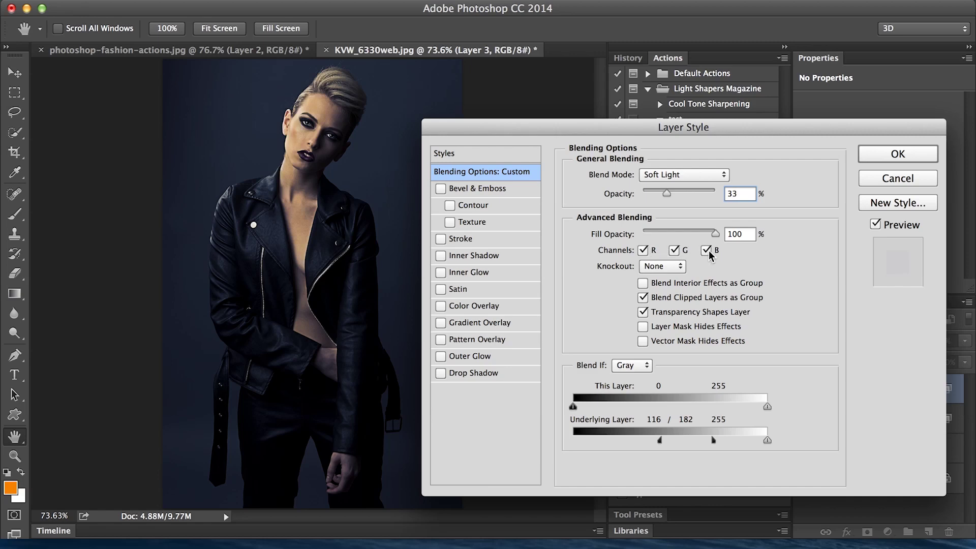
pyautogui.click(645, 253)
# Leave only the red channel excluded from blending and apply the layer style.
pyautogui.click(675, 252)
pyautogui.click(706, 252)
pyautogui.click(674, 251)
pyautogui.click(646, 249)
pyautogui.click(644, 250)
pyautogui.click(900, 156)
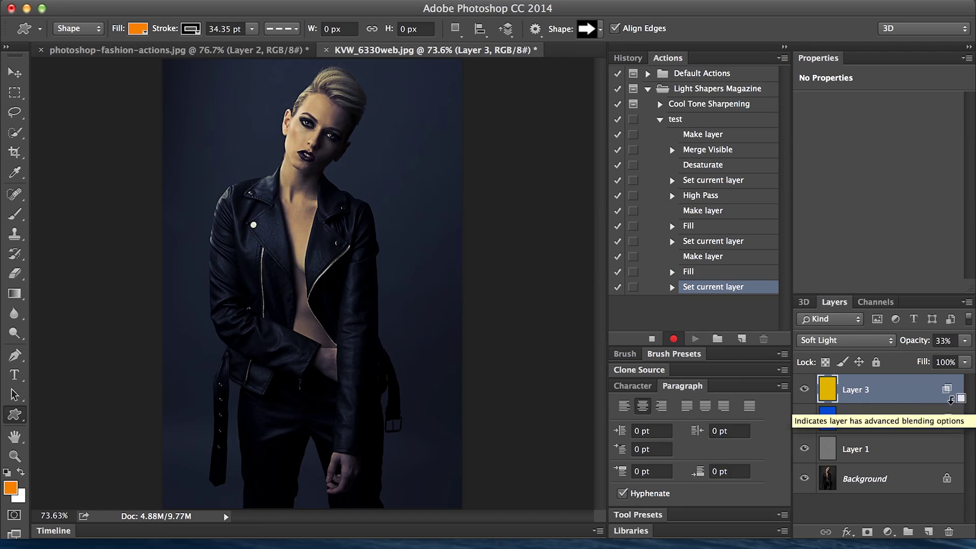
# Add a new Layer 4 on top and stamp a merged copy of all visible layers into it.
pyautogui.hotkey('ctrl', 'alt', 'shift', 'n')
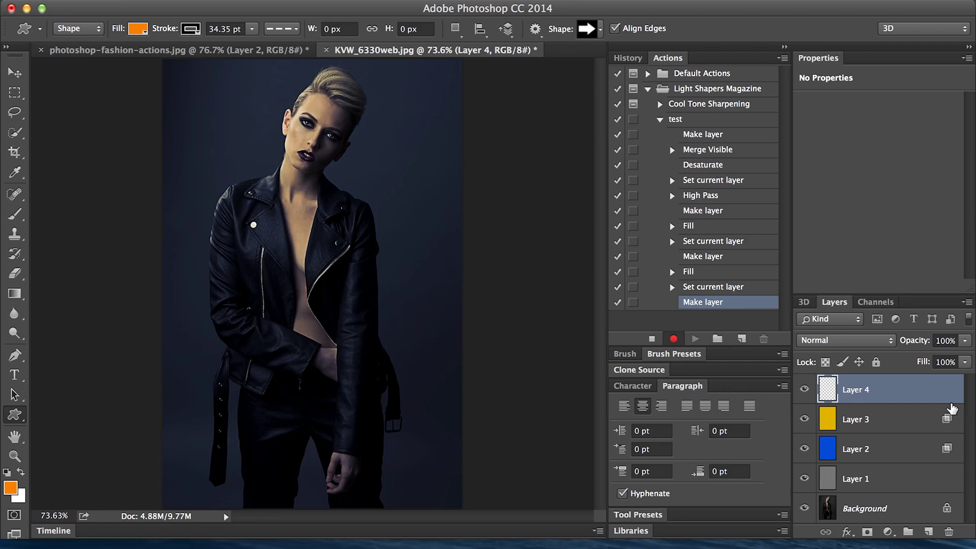
pyautogui.hotkey('ctrl', 'alt', 'shift', 'e')
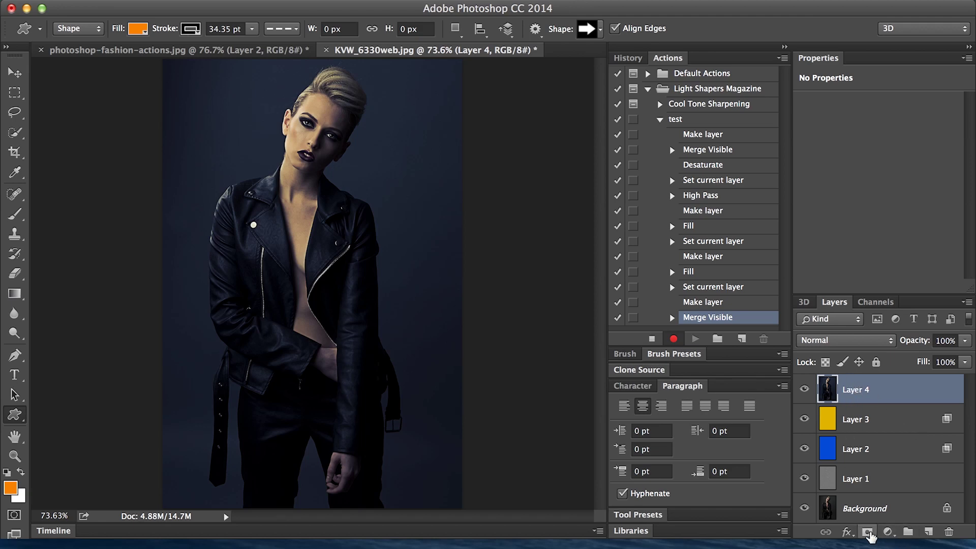
# Add a Vibrance adjustment layer and pull vibrance and saturation down.
pyautogui.click(889, 532)
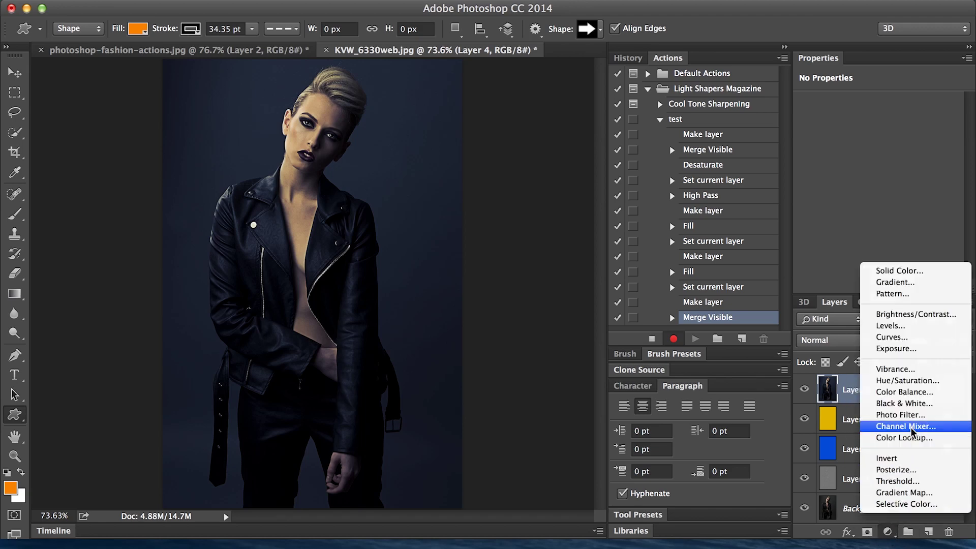
pyautogui.click(909, 370)
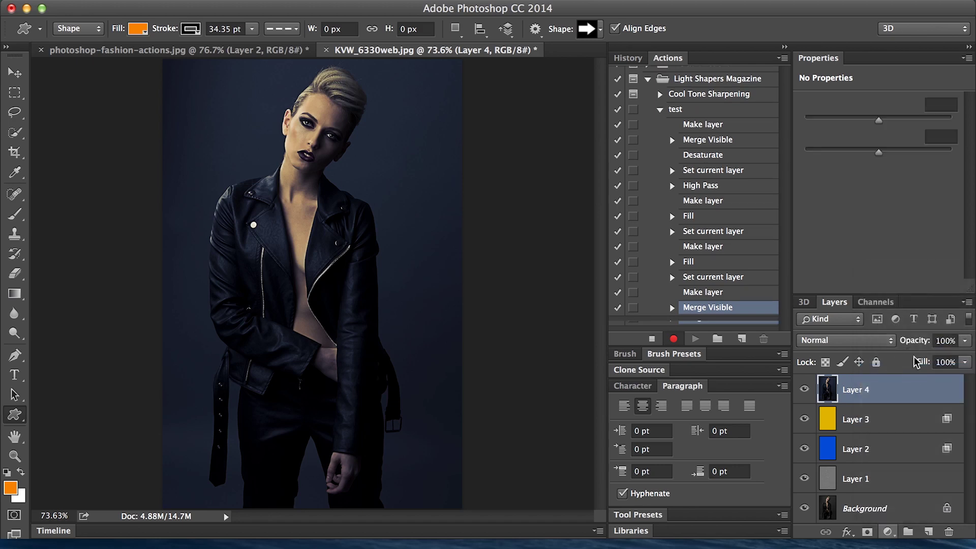
pyautogui.moveTo(878, 122); pyautogui.dragTo(838, 121)
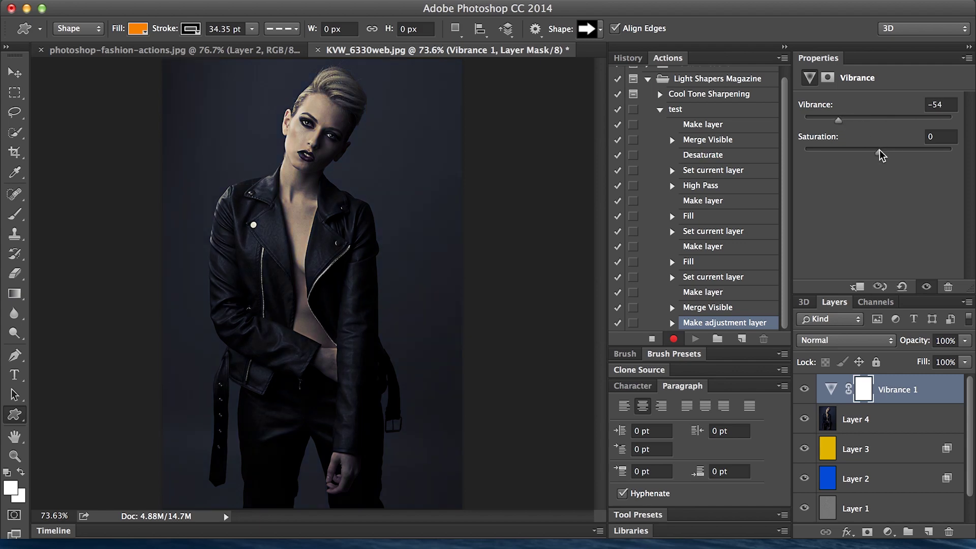
pyautogui.moveTo(878, 151); pyautogui.dragTo(857, 152)
# Fine-tune the adjustment to vibrance -20 and saturation -7.
pyautogui.moveTo(839, 121)
pyautogui.mouseDown()
pyautogui.moveTo(854, 122)
pyautogui.moveTo(873, 156)
pyautogui.mouseUp()
pyautogui.moveTo(854, 122)
pyautogui.mouseDown()
pyautogui.moveTo(845, 124)
pyautogui.moveTo(858, 127)
pyautogui.mouseUp()
pyautogui.moveTo(858, 125); pyautogui.dragTo(864, 126)
pyautogui.moveTo(865, 126)
pyautogui.mouseDown()
pyautogui.moveTo(833, 121)
pyautogui.moveTo(863, 124)
pyautogui.mouseUp()
# Stop recording, enable the dialog toggle on the High Pass step, and select the Set current layer step before it.
pyautogui.click(652, 339)
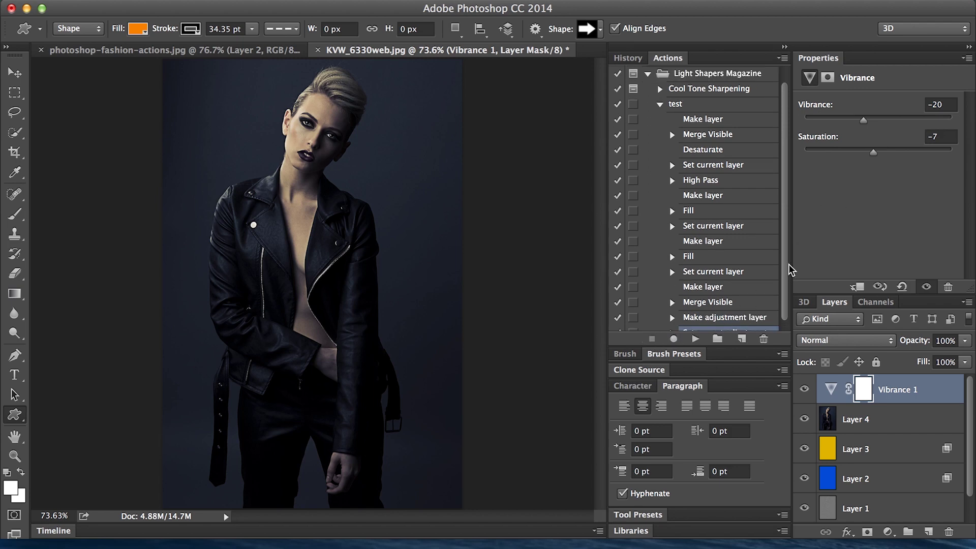
pyautogui.scroll(-1, 781, 293)
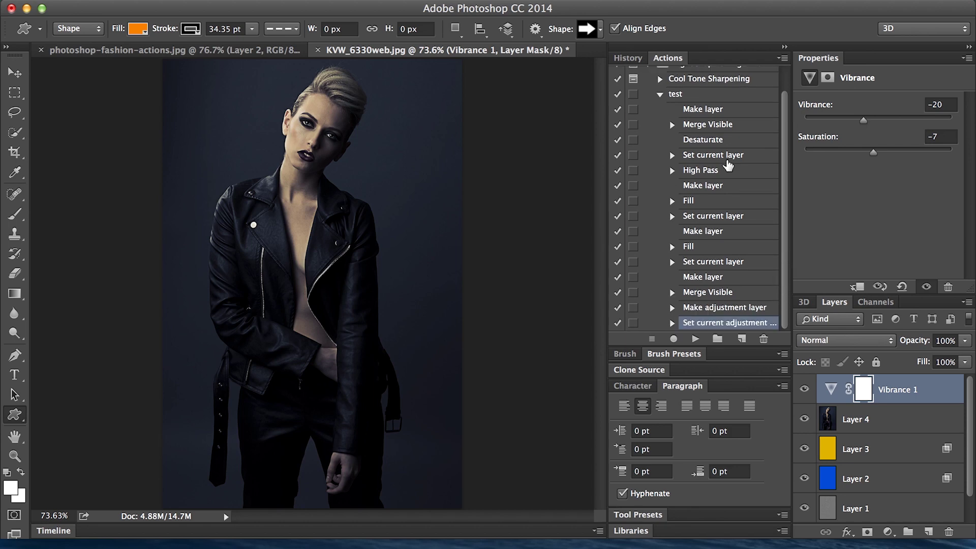
pyautogui.scroll(2, 787, 153)
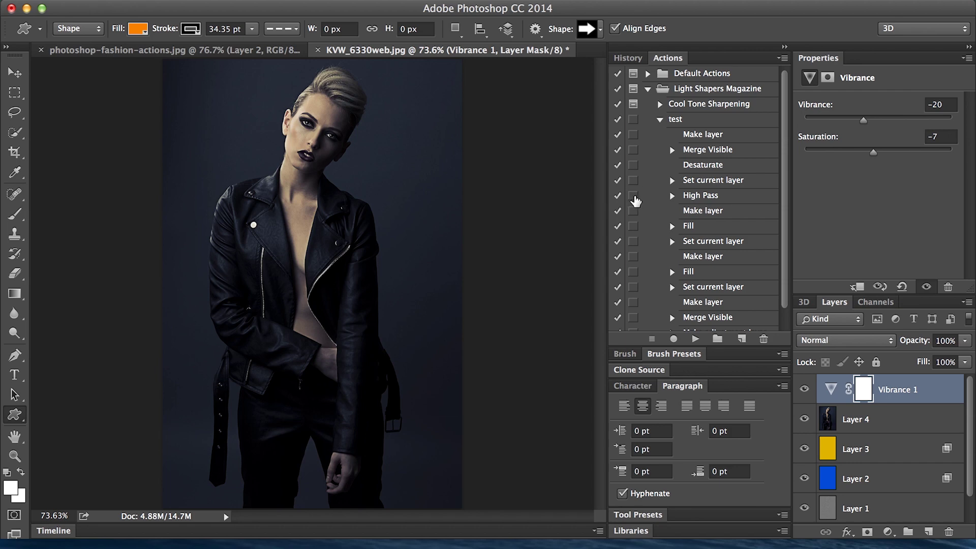
pyautogui.click(633, 196)
pyautogui.click(723, 183)
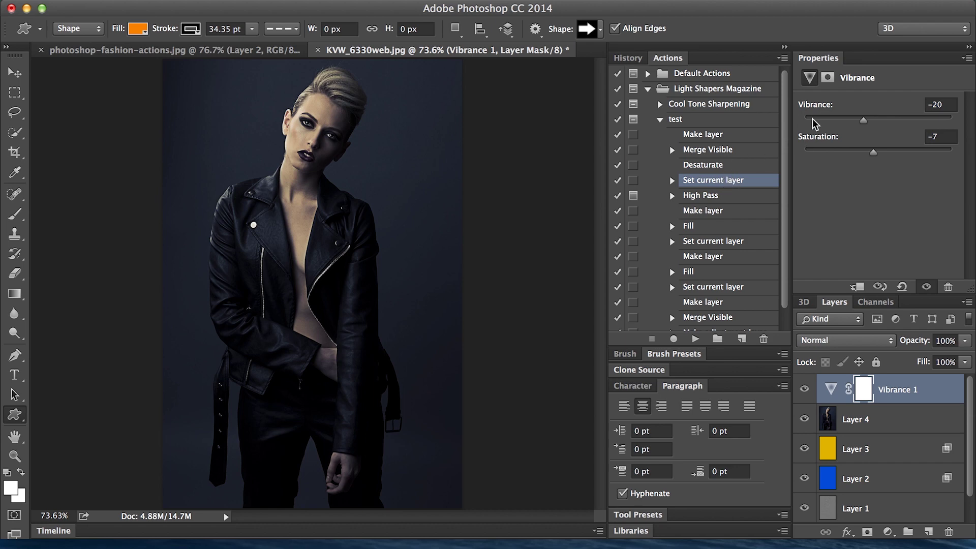
# Insert a continuable Stop with a message that higher High Pass values increase the sharpen amount.
pyautogui.click(782, 59)
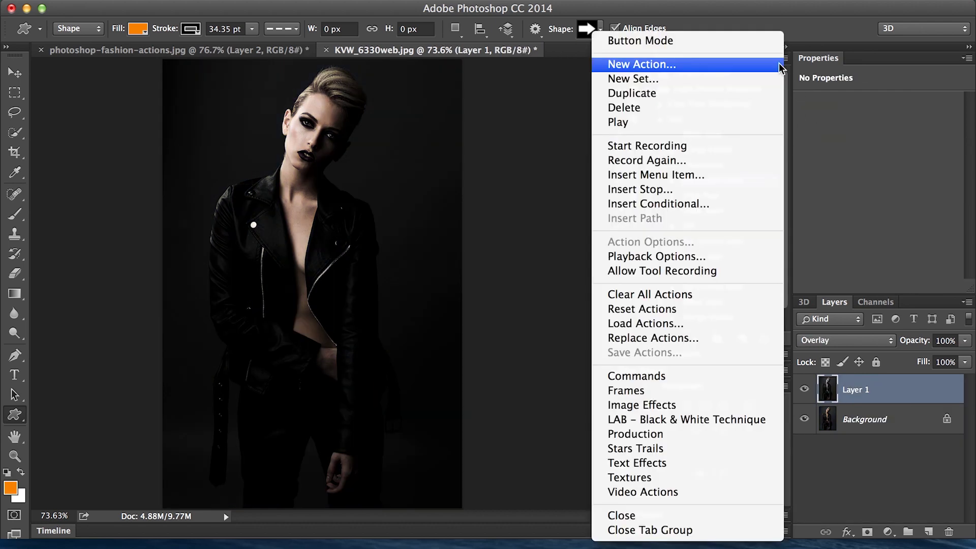
pyautogui.click(699, 190)
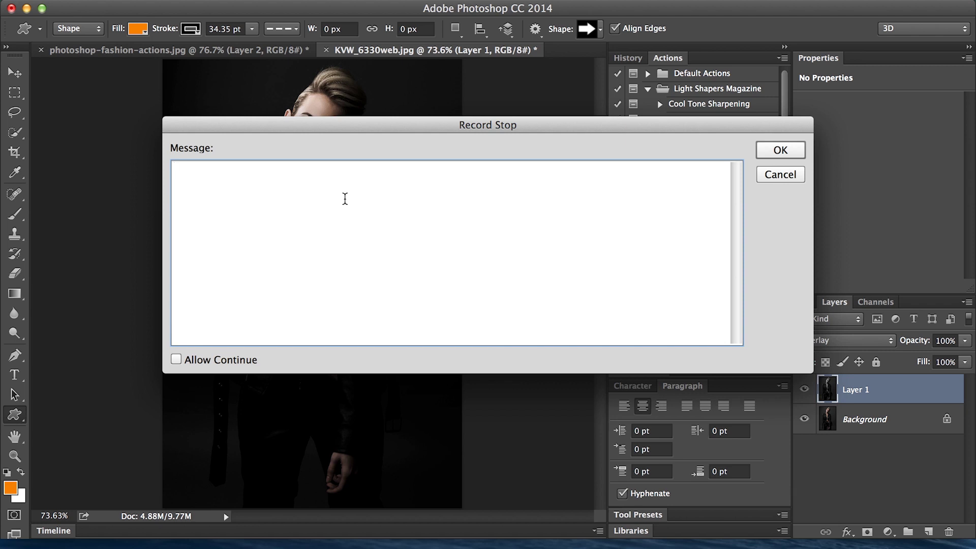
pyautogui.write('This')
pyautogui.write('s hy')
pyautogui.write('as')
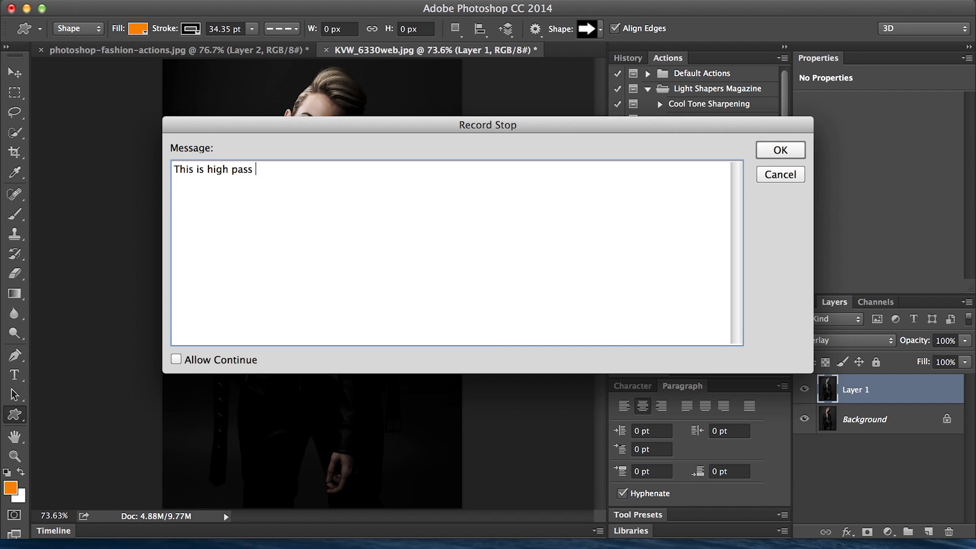
pyautogui.write('sharpening. Higher to')
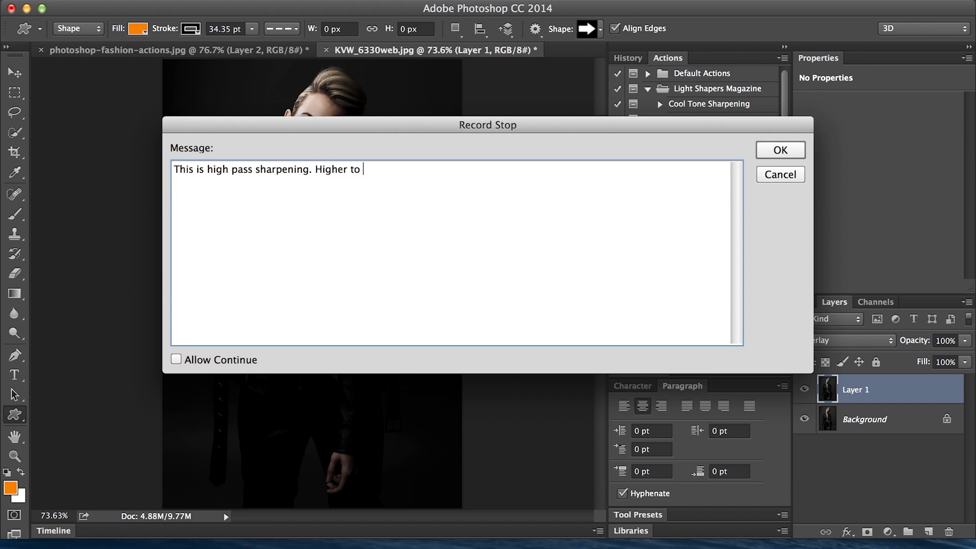
pyautogui.write('rease ')
pyautogui.write('sharpen amount.')
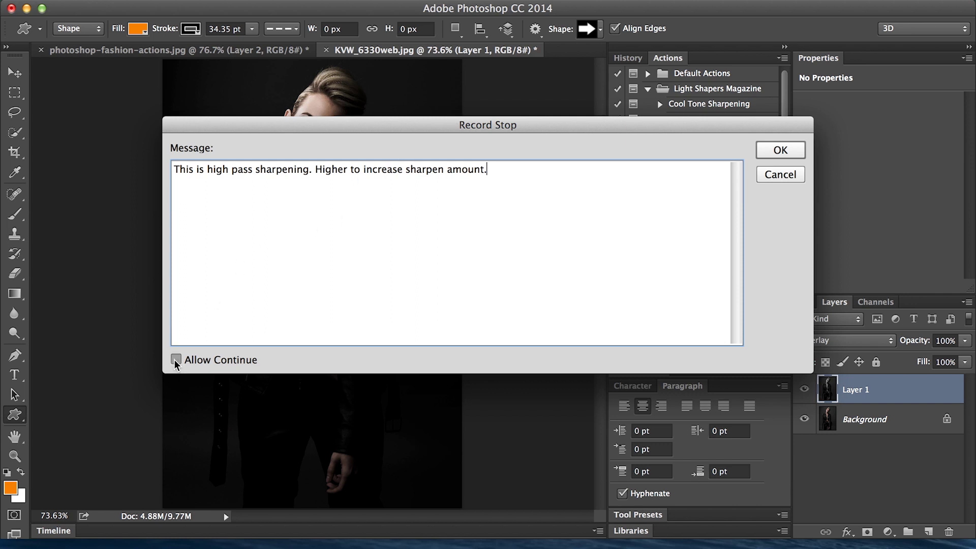
pyautogui.click(780, 150)
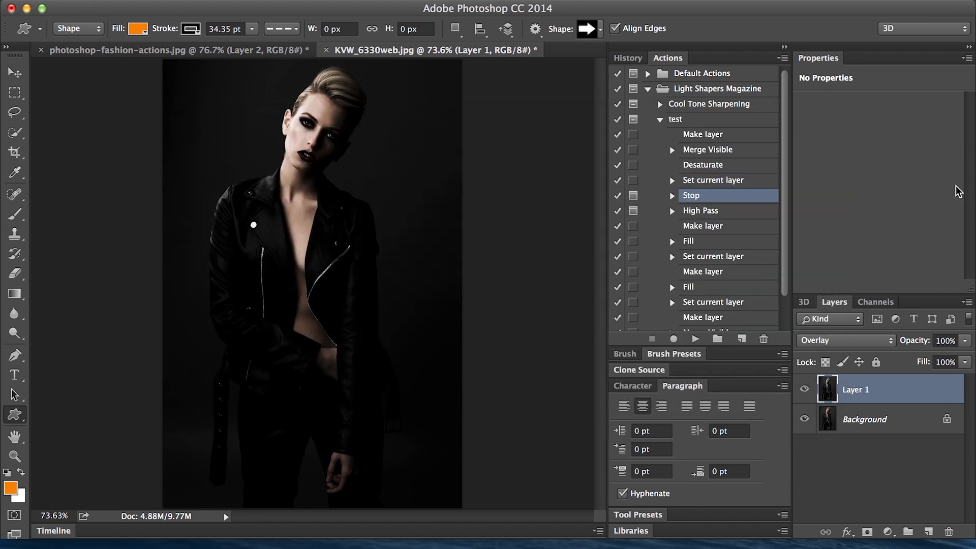
# Revert the photo to its original snapshot in History and select the test action.
pyautogui.click(630, 60)
pyautogui.click(692, 76)
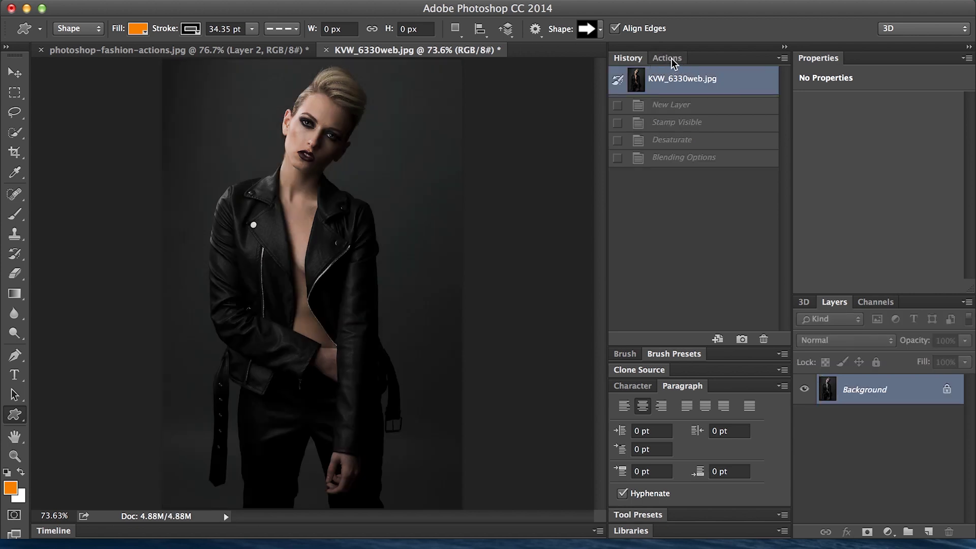
pyautogui.click(666, 58)
pyautogui.click(660, 119)
pyautogui.click(700, 122)
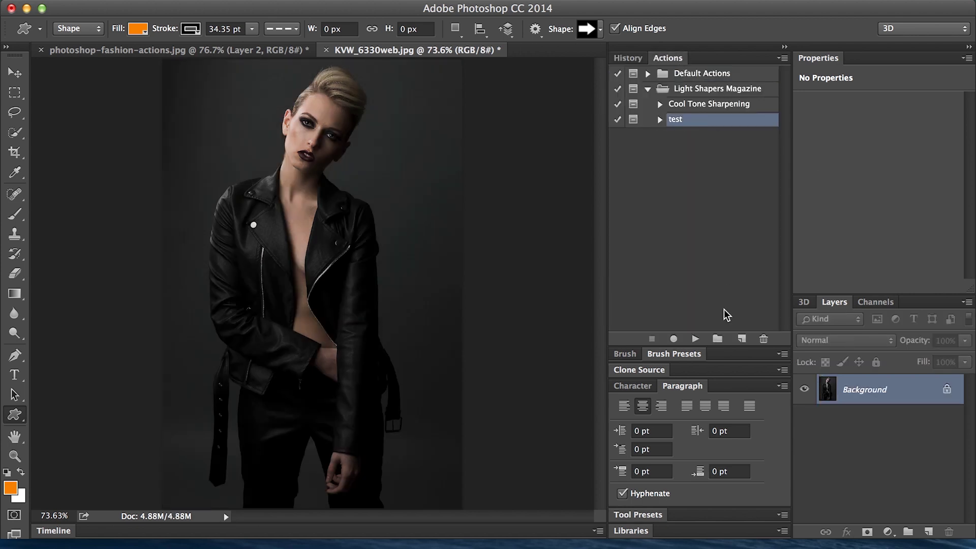
# Play the test action, continue past the stop message, and apply High Pass with a lower radius.
pyautogui.click(694, 339)
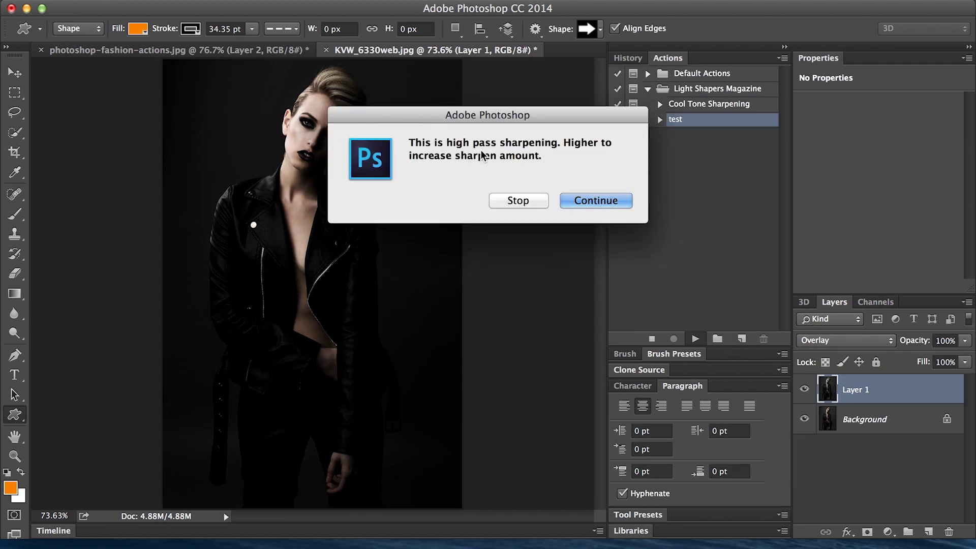
pyautogui.click(596, 199)
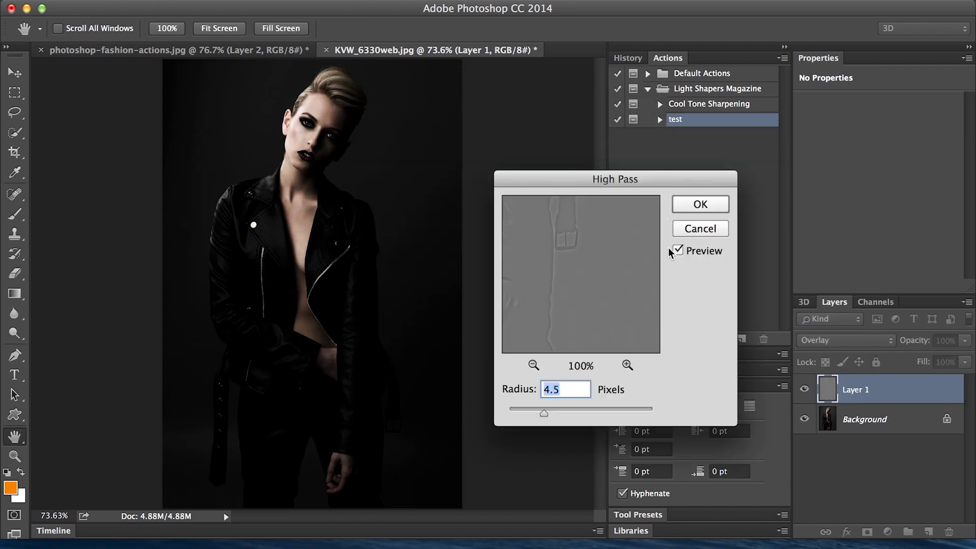
pyautogui.moveTo(543, 413); pyautogui.dragTo(534, 412)
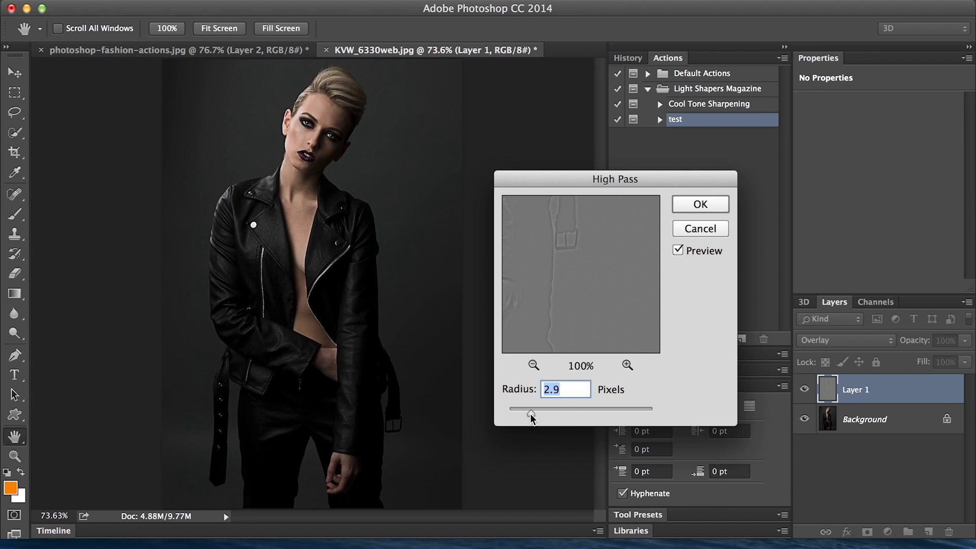
pyautogui.click(700, 205)
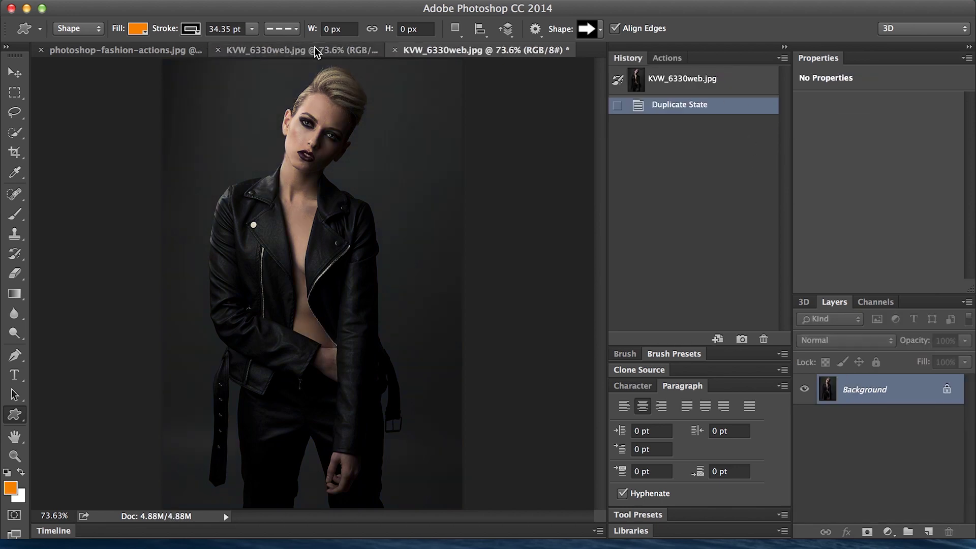
# Run the Cool Tone Sharpening action on the second copy, then switch to the untouched third copy.
pyautogui.click(316, 53)
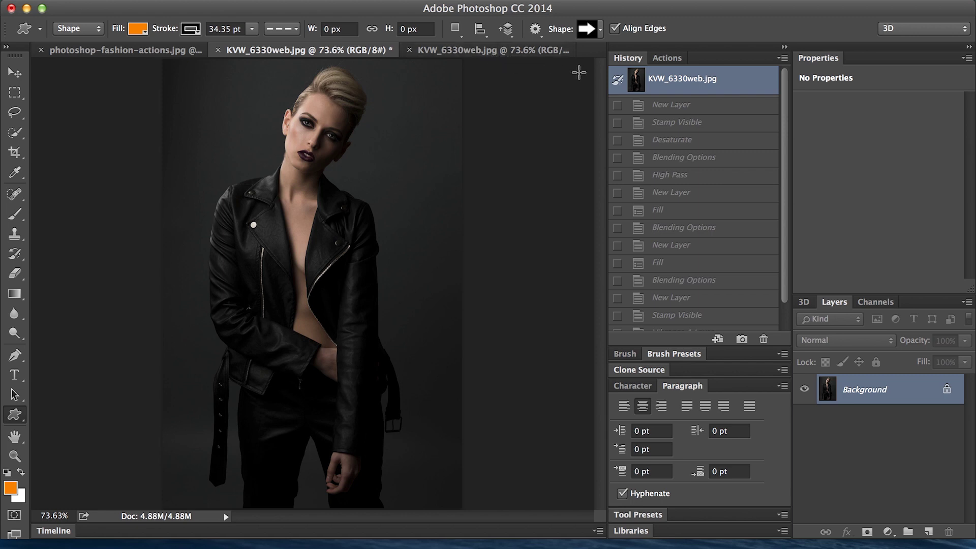
pyautogui.click(667, 58)
pyautogui.click(702, 107)
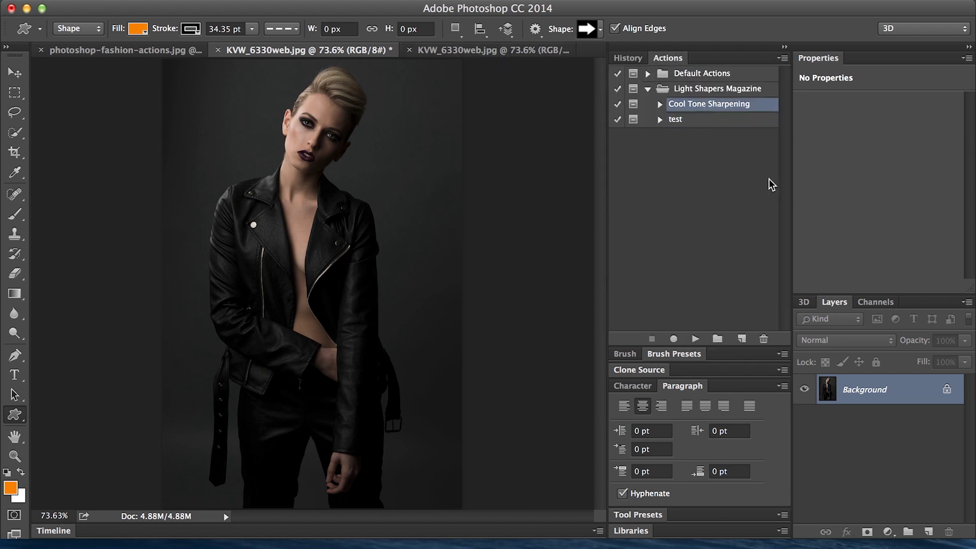
pyautogui.click(694, 339)
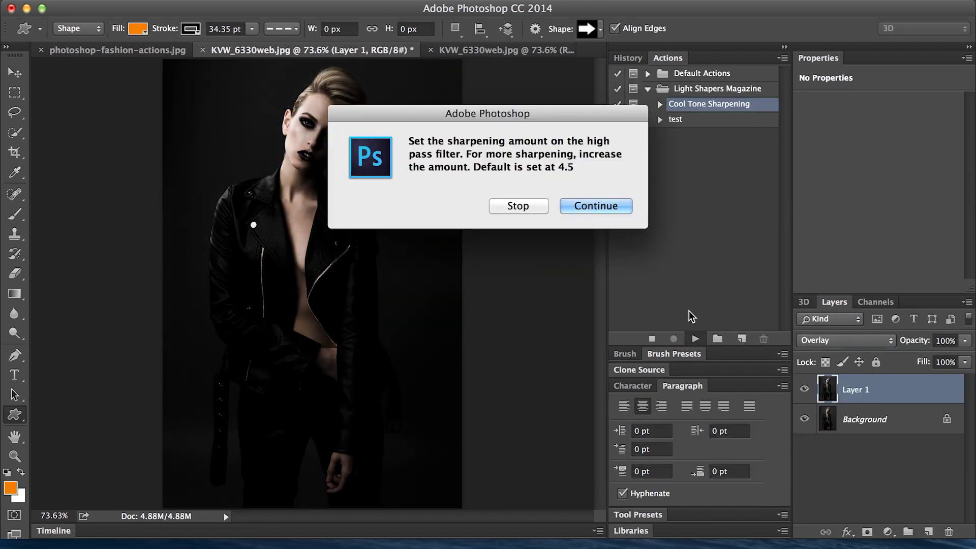
pyautogui.click(685, 207)
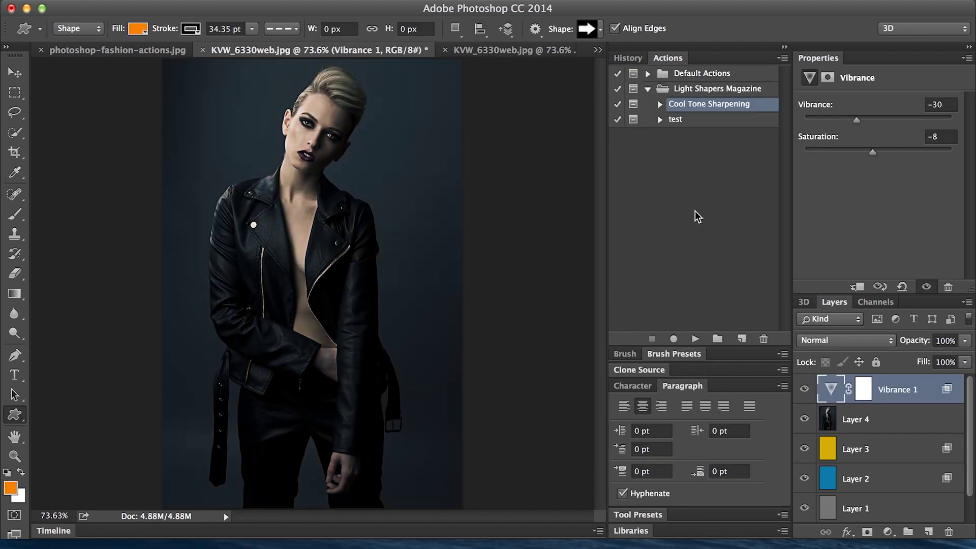
pyautogui.click(525, 50)
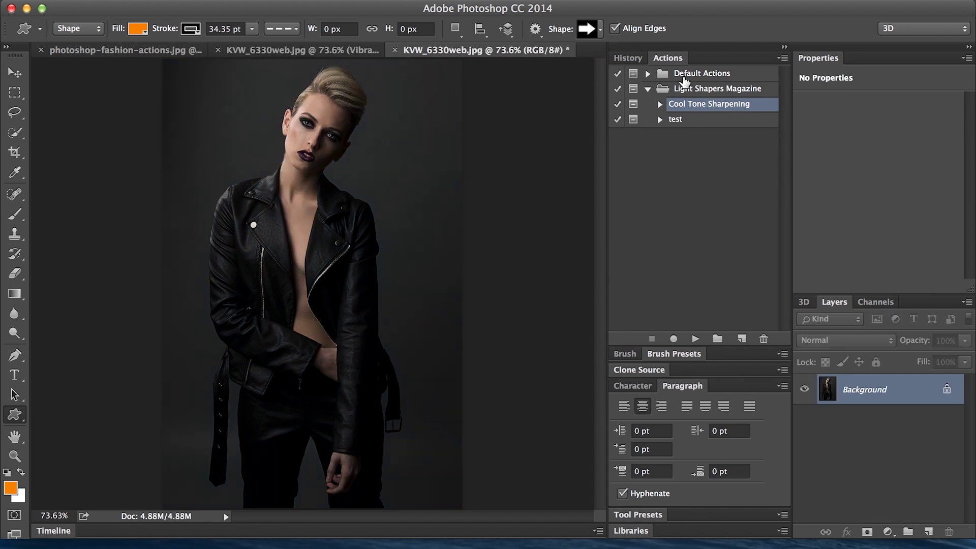
# Play the test action on the third copy, accepting the stop message and High Pass radius.
pyautogui.click(686, 120)
pyautogui.click(694, 339)
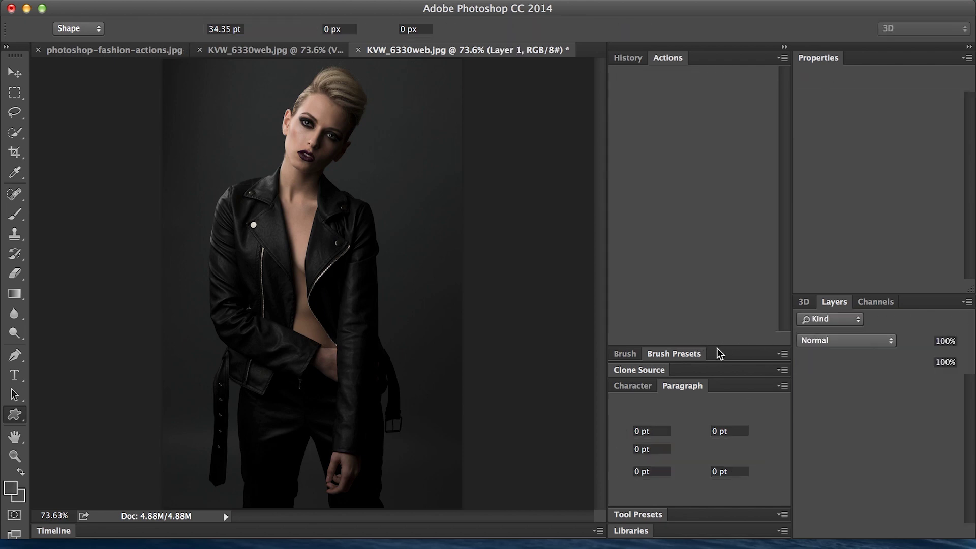
pyautogui.click(593, 200)
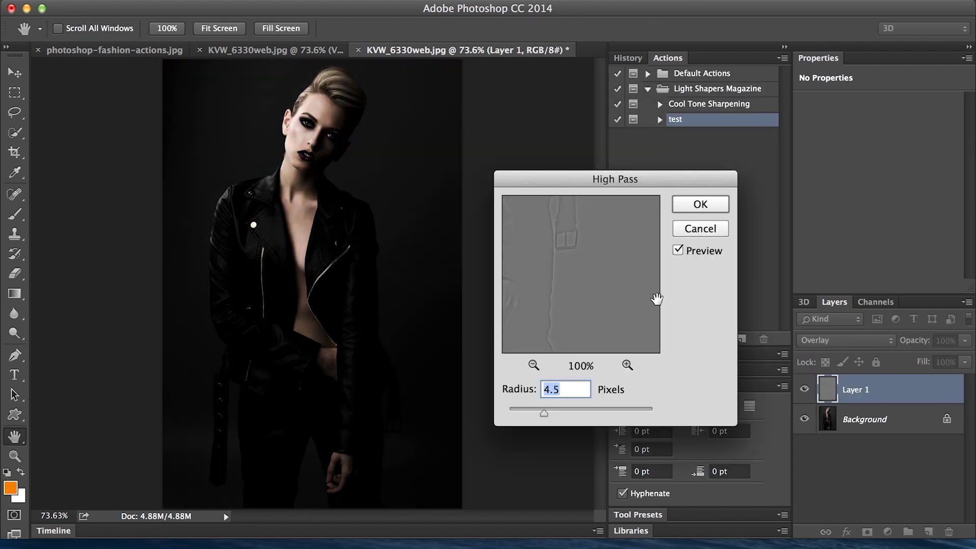
pyautogui.click(697, 206)
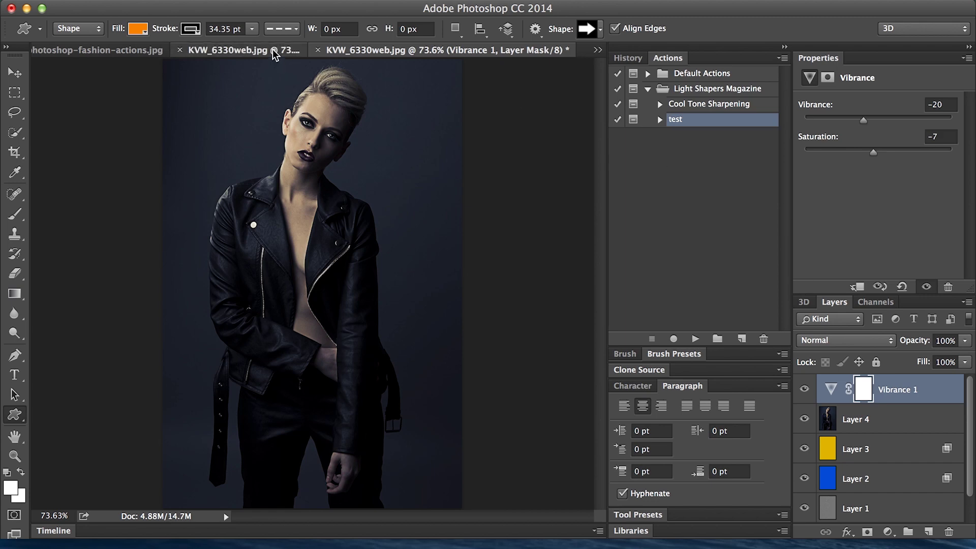
# Reorder the document tabs and flip between the test and Cool Tone Sharpening results to compare.
pyautogui.moveTo(272, 49); pyautogui.dragTo(467, 54)
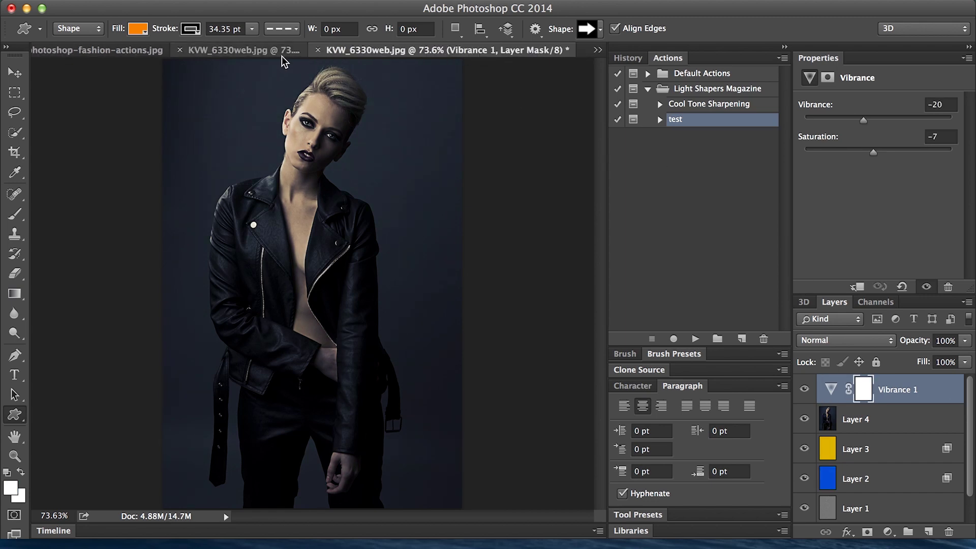
pyautogui.click(481, 57)
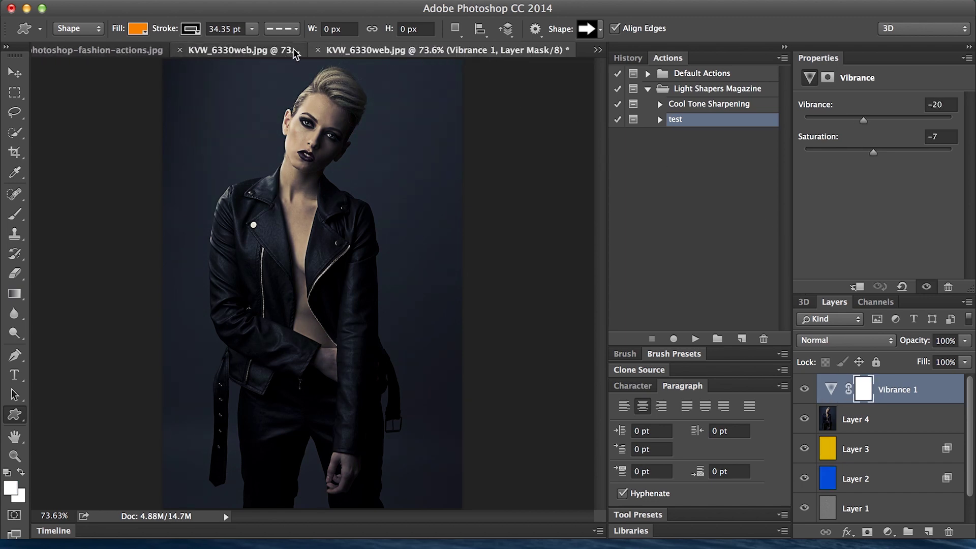
pyautogui.click(433, 55)
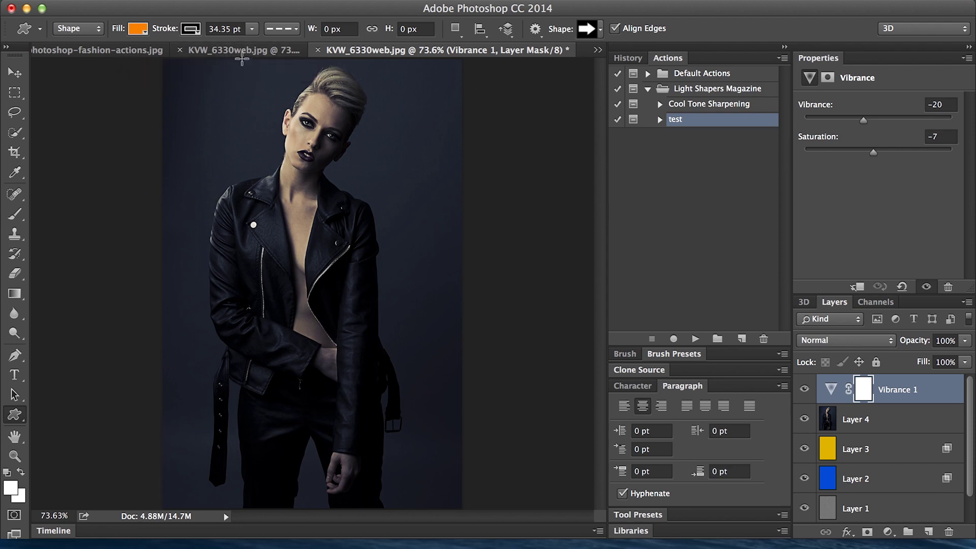
pyautogui.click(235, 50)
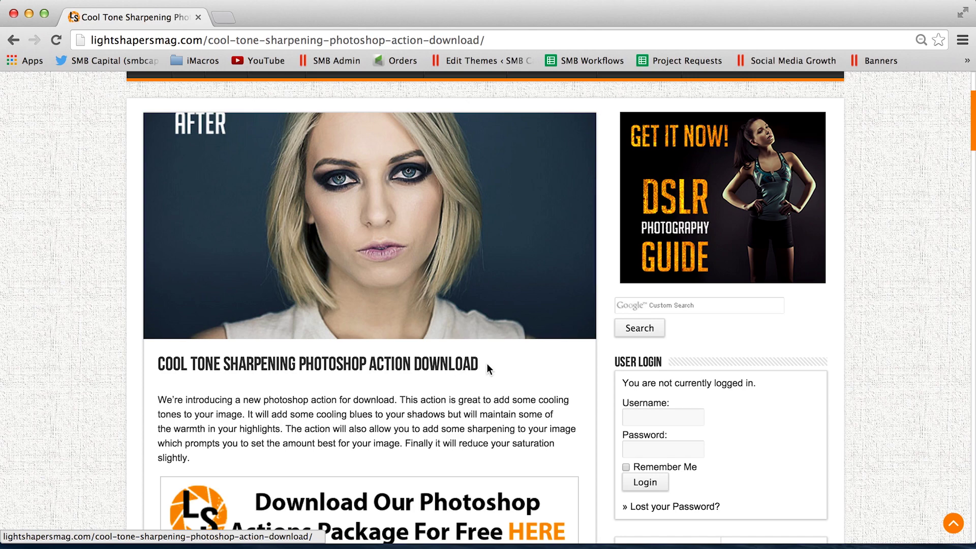
# Highlight the heading of the Cool Tone Sharpening Photoshop Action Download page.
pyautogui.moveTo(407, 350); pyautogui.dragTo(162, 363)
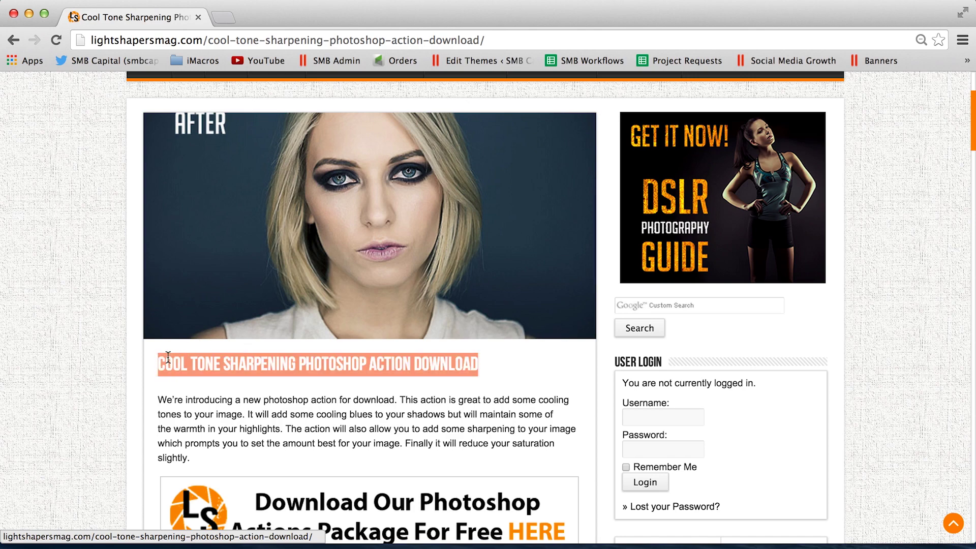